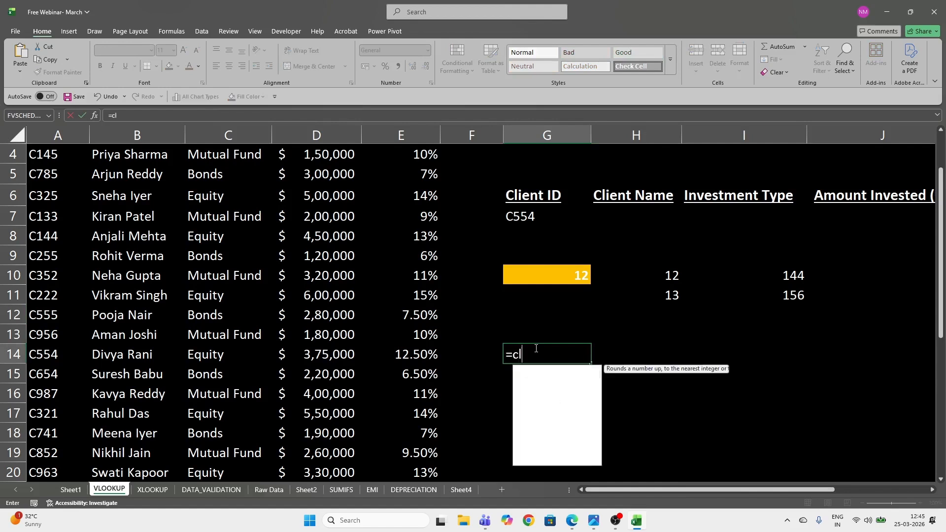
# - Count the columns of G10:I10 in cell G14 with the COLUMNS function
pyautogui.write('ol')
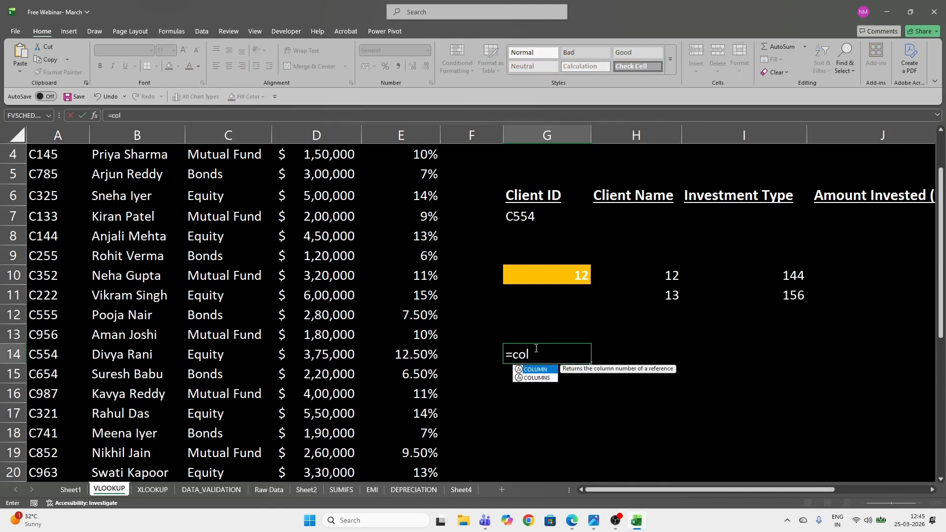
pyautogui.press('Down')
pyautogui.press('Tab')
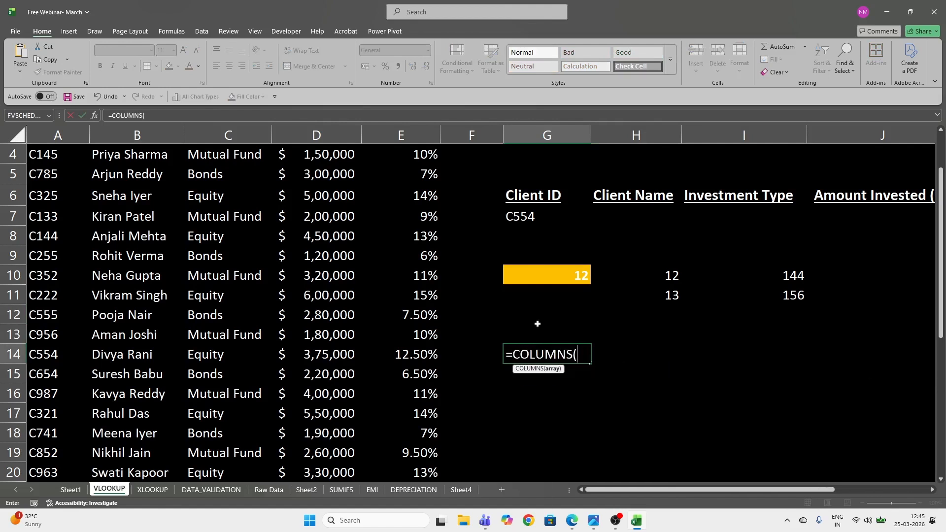
pyautogui.moveTo(540, 276); pyautogui.dragTo(741, 270)
pyautogui.write(')')
pyautogui.press('Return')
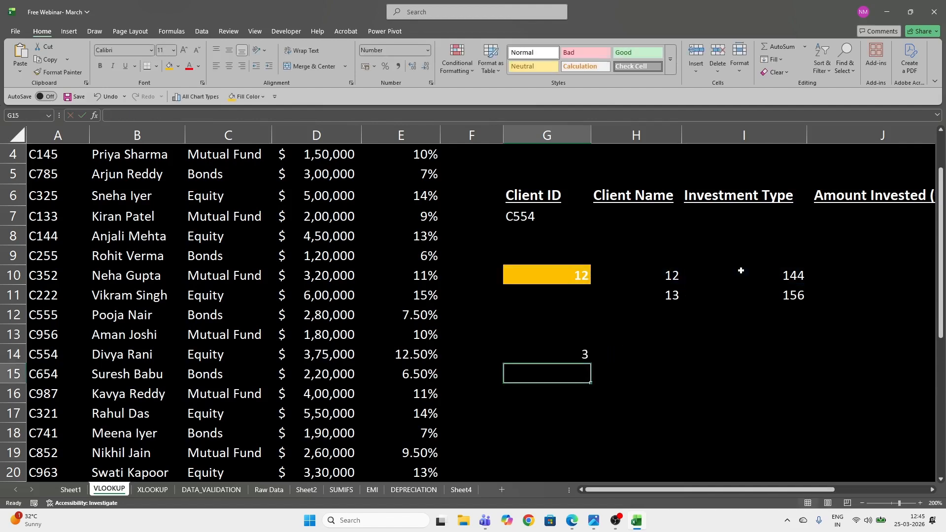
pyautogui.press('Up')
pyautogui.moveTo(555, 274); pyautogui.dragTo(745, 274)
pyautogui.click(744, 331)
# - Start a VLOOKUP formula in H7 under Client Name with the client ID as absolute lookup value $G$7
pyautogui.click(606, 214)
pyautogui.scroll(1, 604, 257)
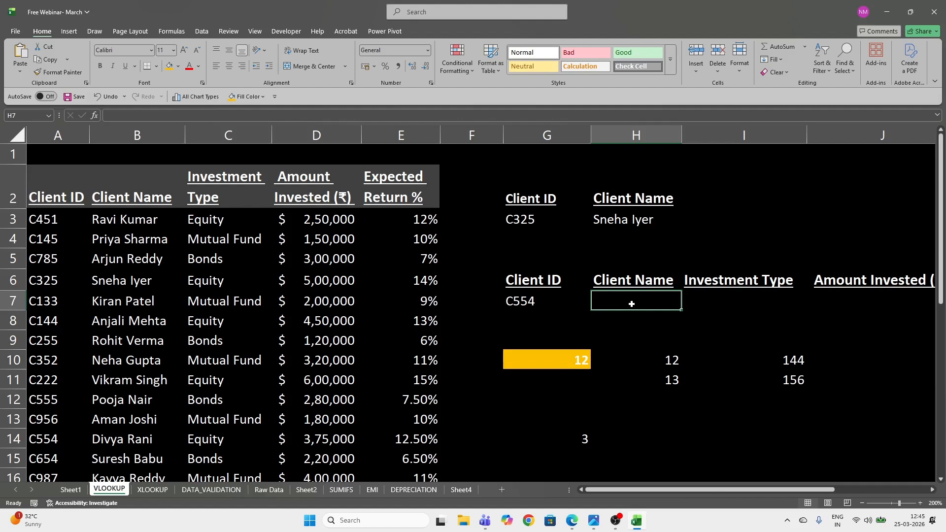
pyautogui.write('=vl')
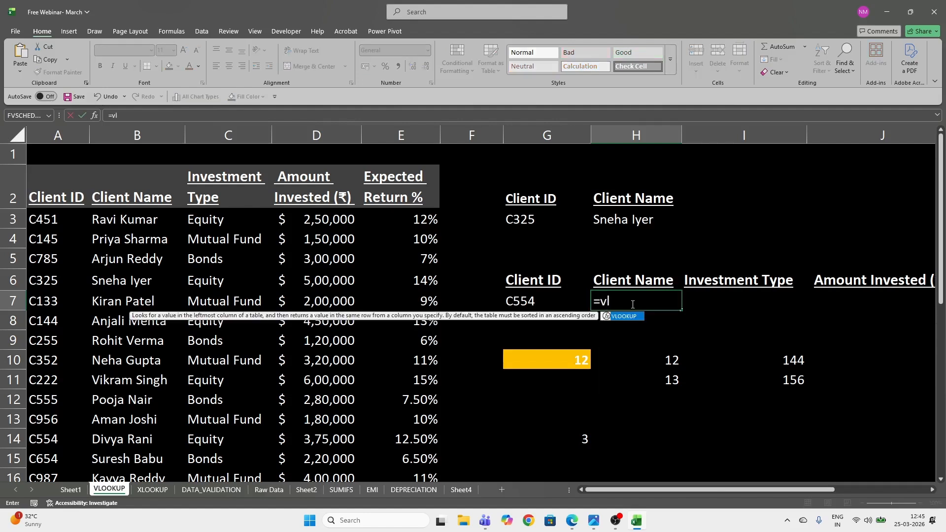
pyautogui.press('Tab')
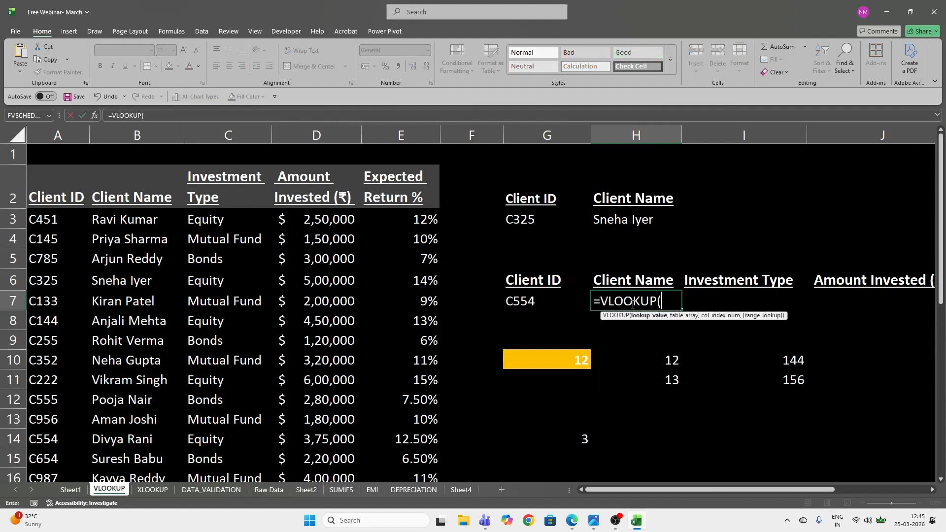
pyautogui.click(530, 303)
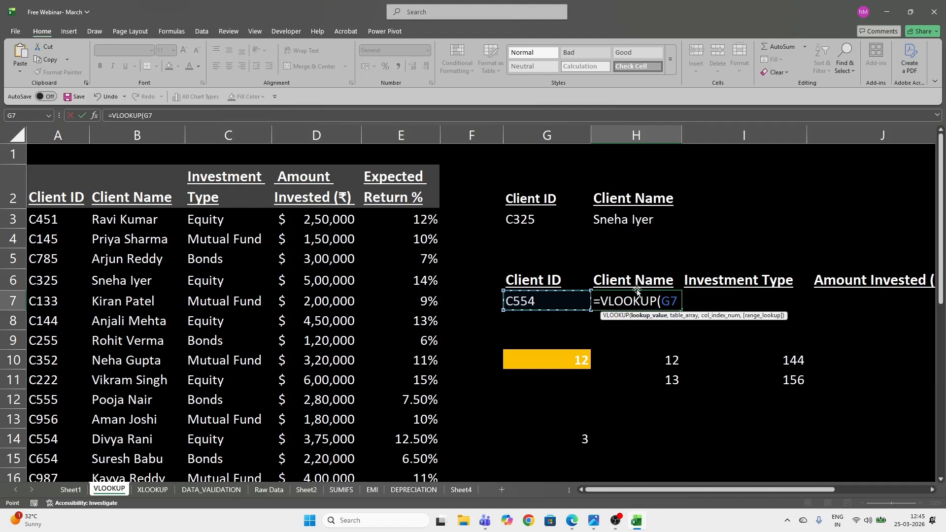
pyautogui.click(675, 304)
pyautogui.press('F4')
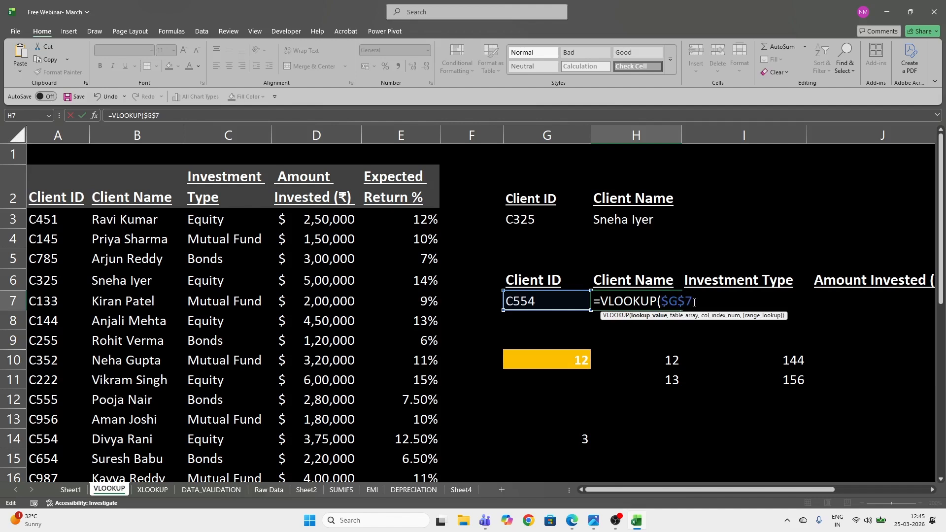
# - Set the VLOOKUP table array to the whole client table, locked as $A$2:$E$22
pyautogui.write(',')
pyautogui.click(54, 187)
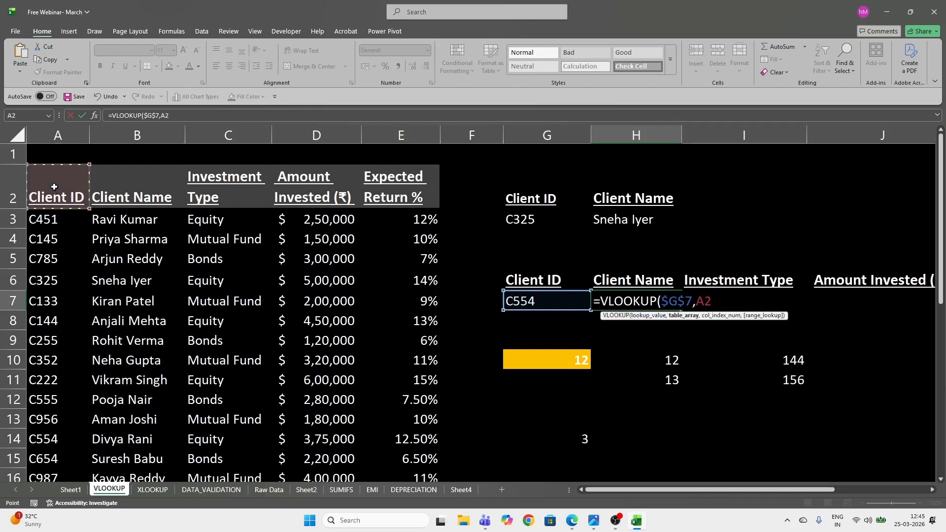
pyautogui.hotkey('ctrl', 'shift', 'Right')
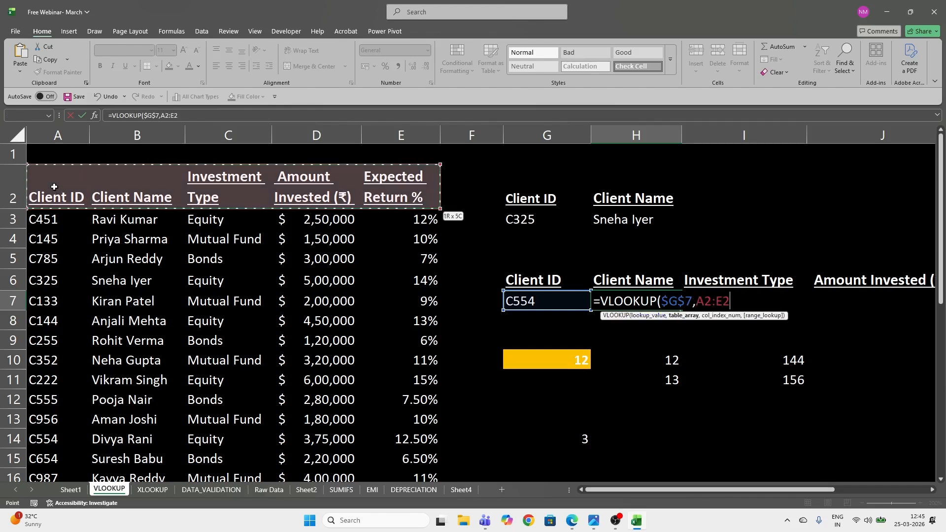
pyautogui.hotkey('ctrl', 'shift', 'Down')
pyautogui.press('F4')
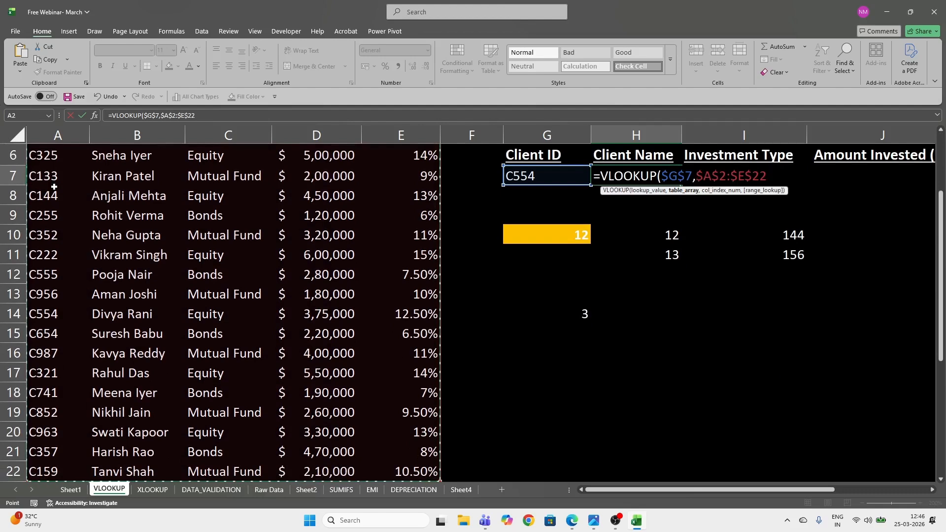
pyautogui.scroll(2, 655, 283)
# - Use COLUMNS($G$5:H5) as the VLOOKUP column index, locking only the start of the range
pyautogui.write(',')
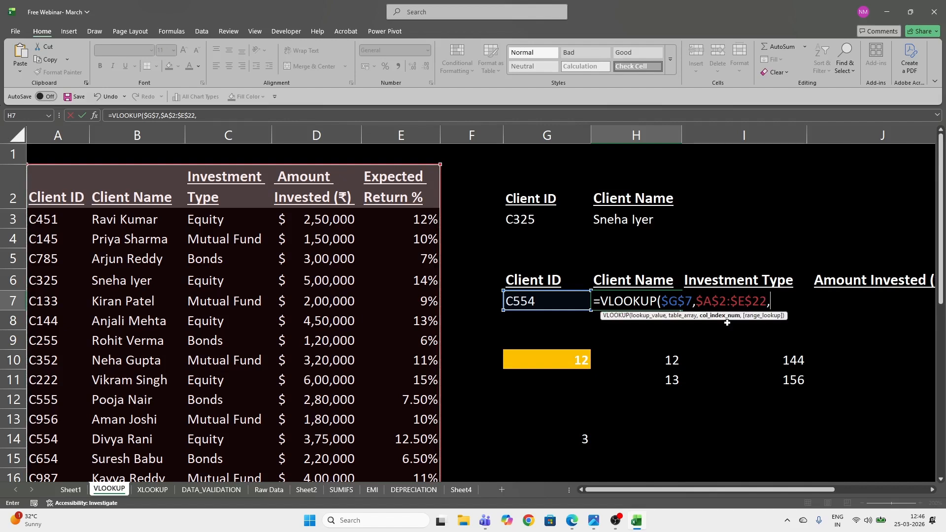
pyautogui.write('colu')
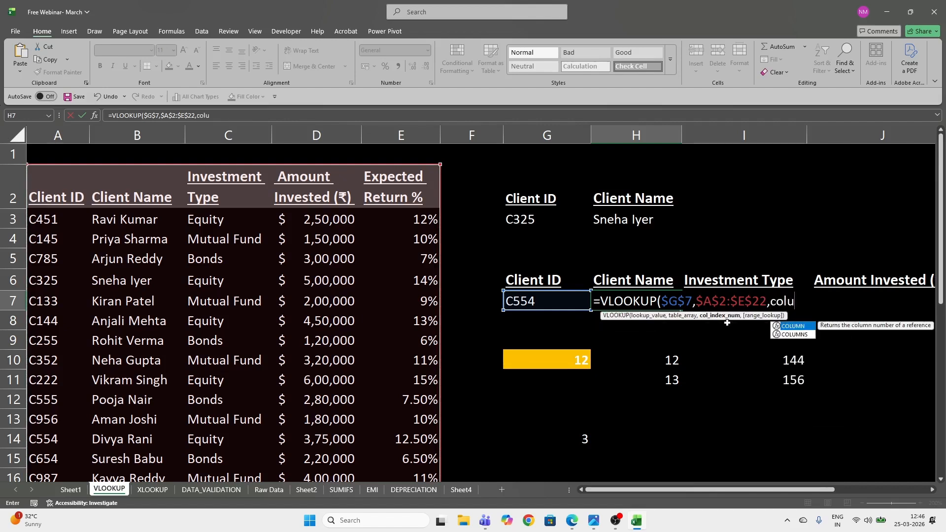
pyautogui.press('Down')
pyautogui.press('Tab')
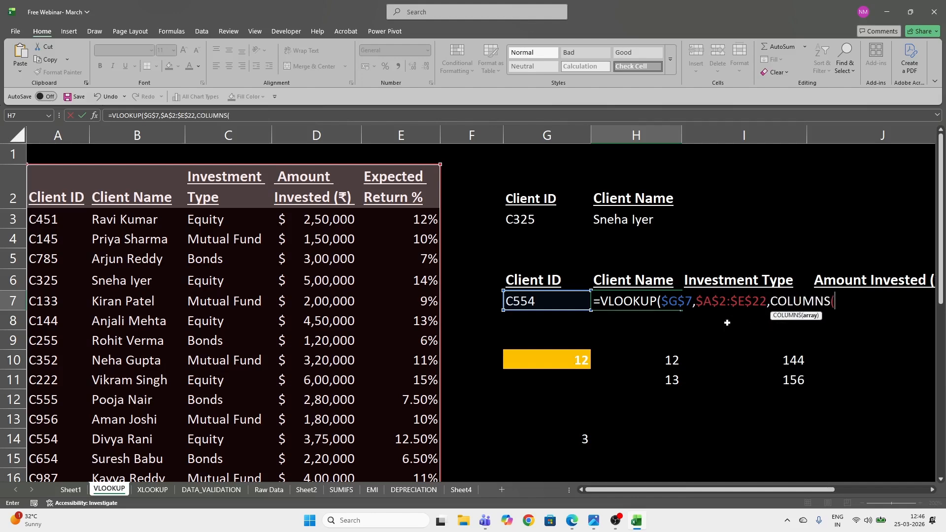
pyautogui.moveTo(759, 493); pyautogui.dragTo(820, 477)
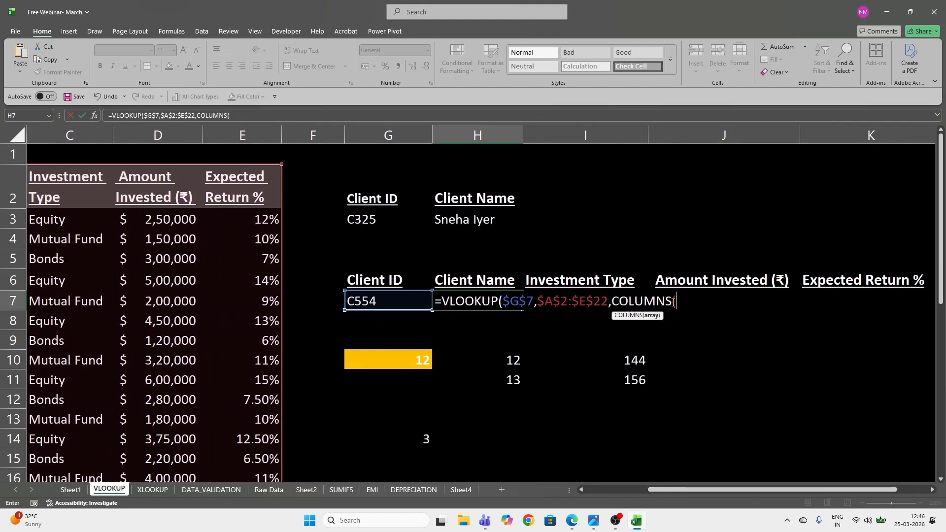
pyautogui.click(376, 261)
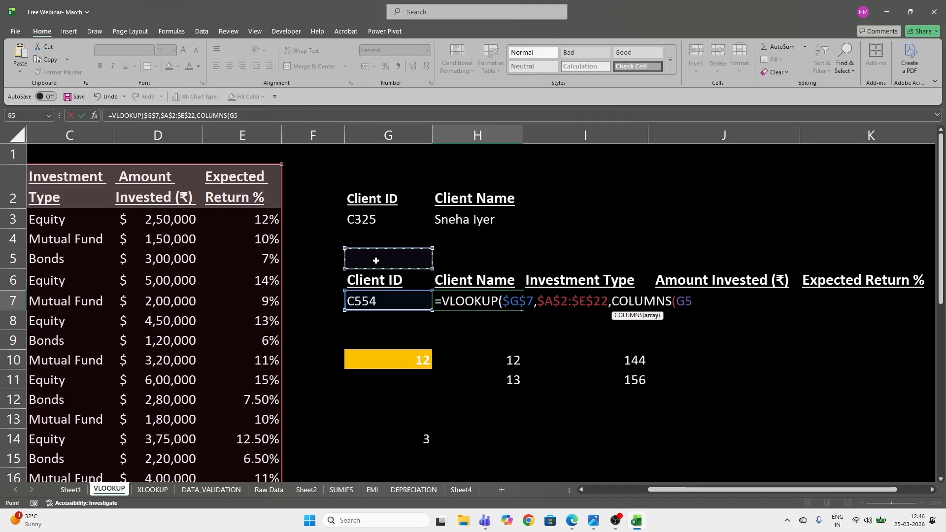
pyautogui.moveTo(405, 259); pyautogui.dragTo(462, 261)
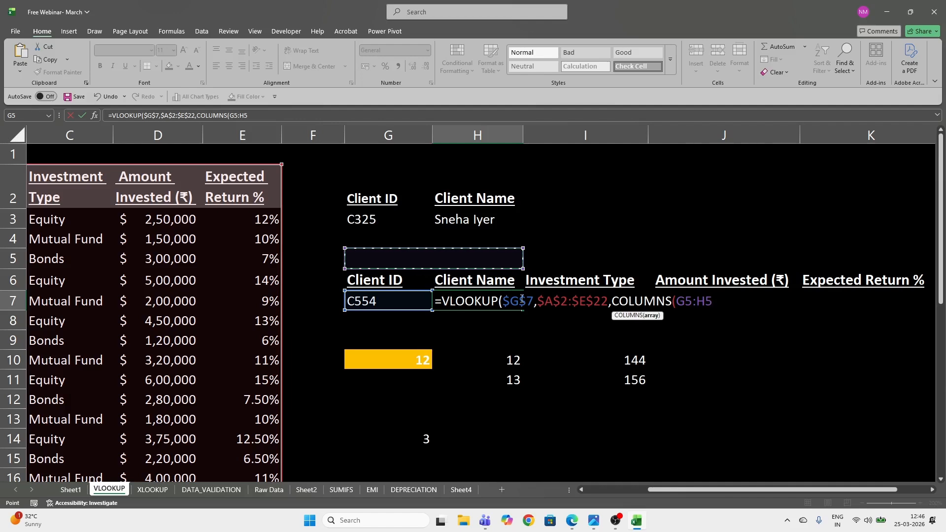
pyautogui.moveTo(710, 490)
pyautogui.mouseDown()
pyautogui.moveTo(673, 489)
pyautogui.moveTo(710, 490)
pyautogui.mouseUp()
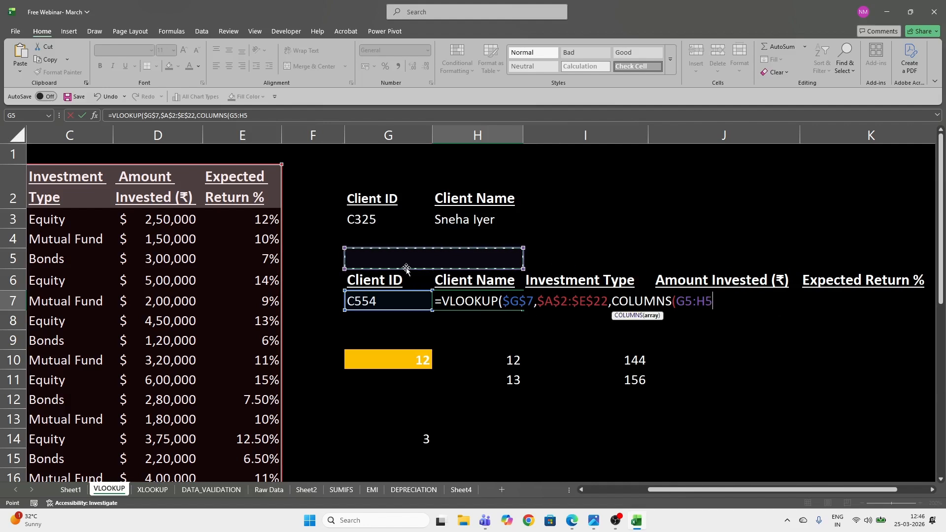
pyautogui.click(686, 300)
pyautogui.press('F4')
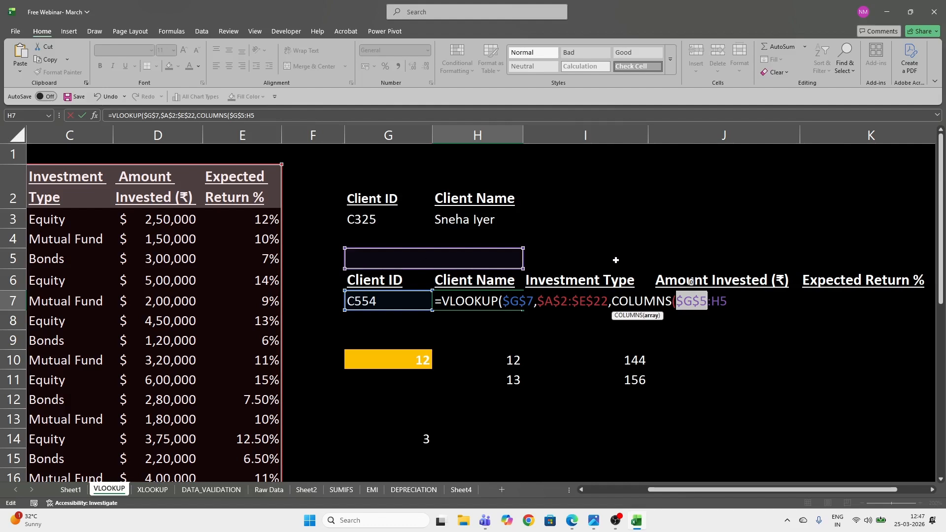
# - Complete the VLOOKUP in H7 with 0 for an exact match
pyautogui.click(739, 302)
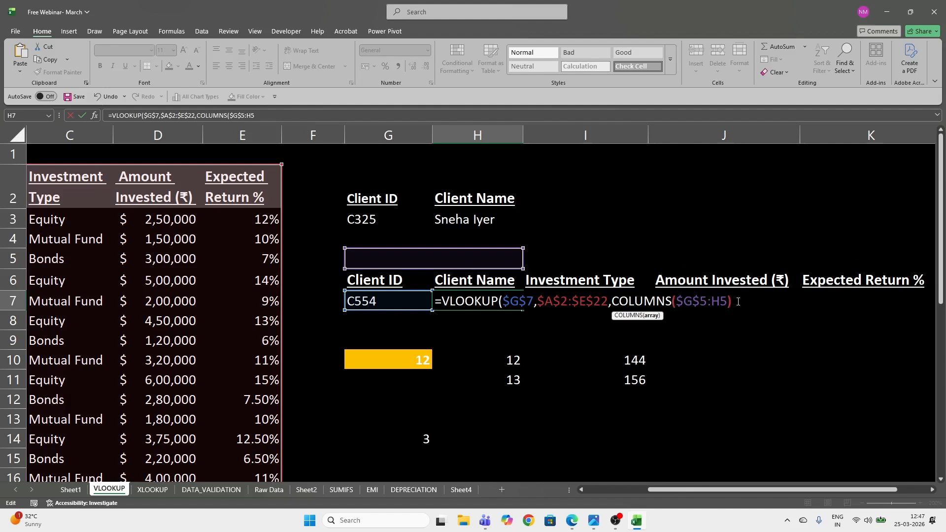
pyautogui.write('),')
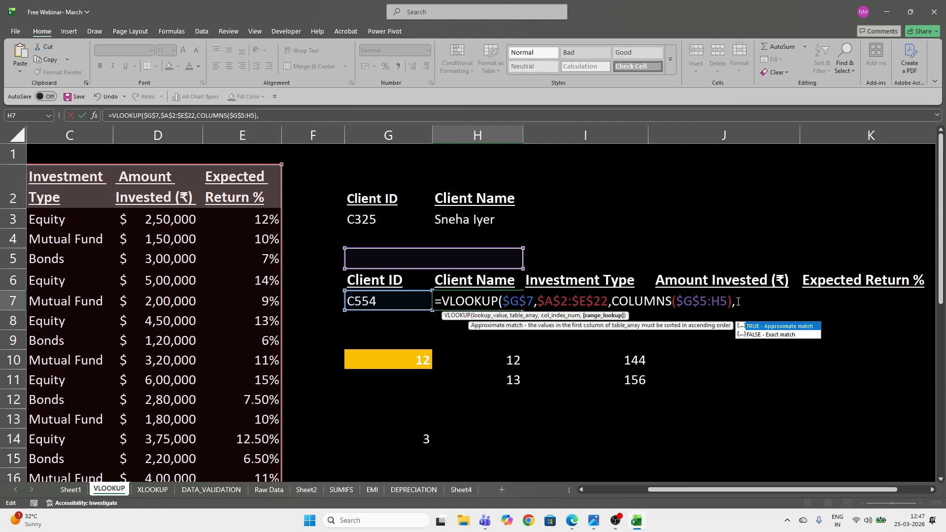
pyautogui.write('0)')
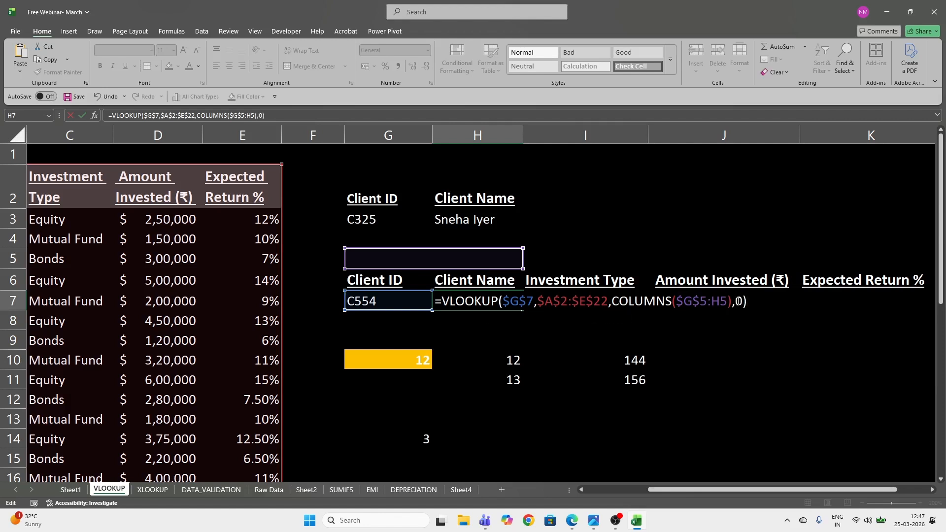
pyautogui.press('Return')
pyautogui.press('Up')
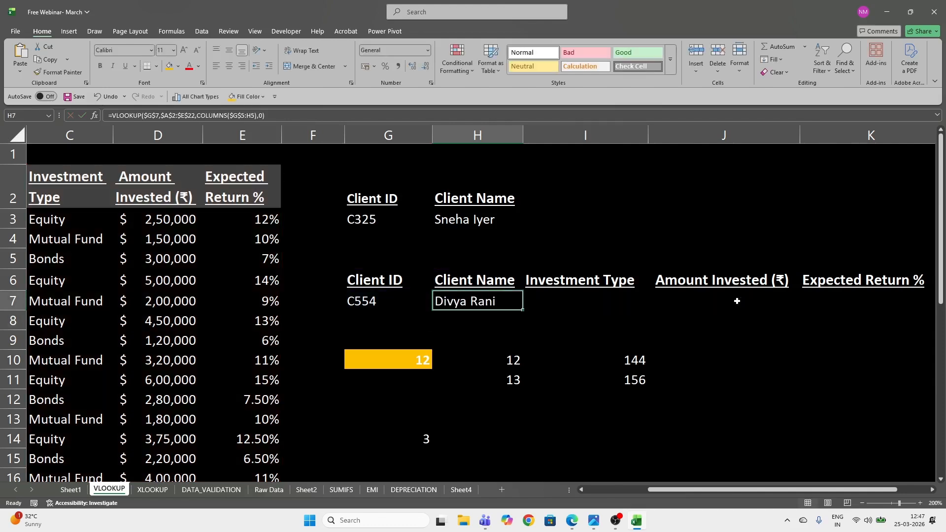
# - Copy the H7 lookup formula across the row through K7, filling Investment Type, Amount Invested and Expected Return %
pyautogui.hotkey('ctrl', 'c')
pyautogui.press('Up')
pyautogui.press('Right')
pyautogui.press('Right')
pyautogui.press('Right')
pyautogui.press('Down')
pyautogui.hotkey('shift', 'Left')
pyautogui.hotkey('shift', 'Left')
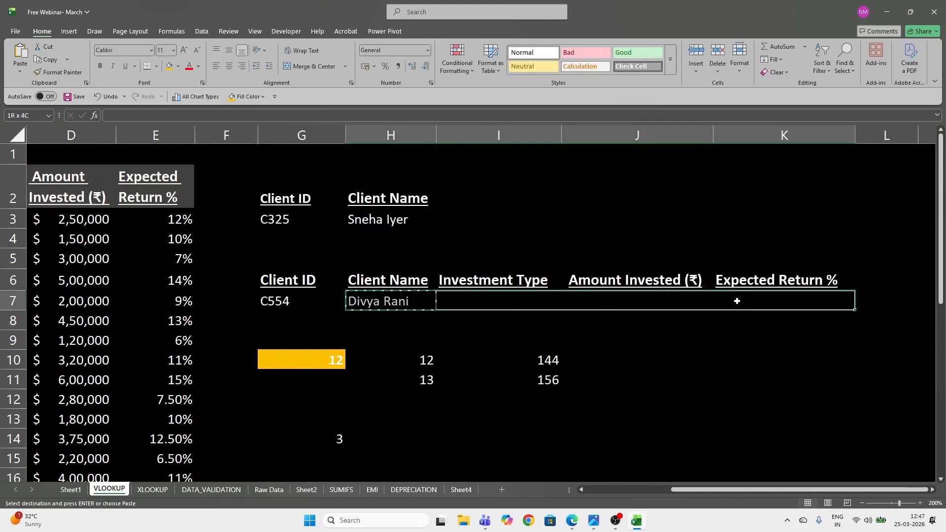
pyautogui.hotkey('ctrl', 'v')
pyautogui.click(680, 347)
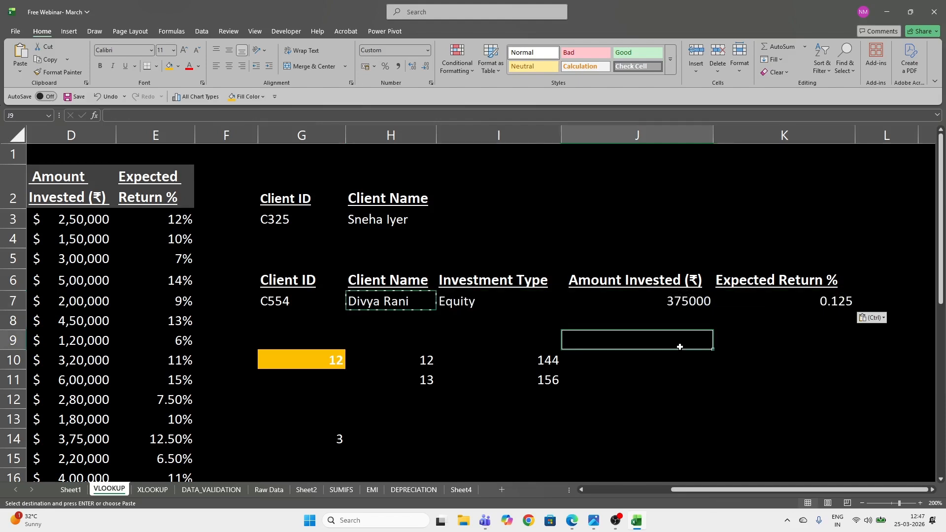
# - Examine the lookup formulas in H7 and I7 and review the filled row
pyautogui.click(411, 306)
pyautogui.click(470, 303)
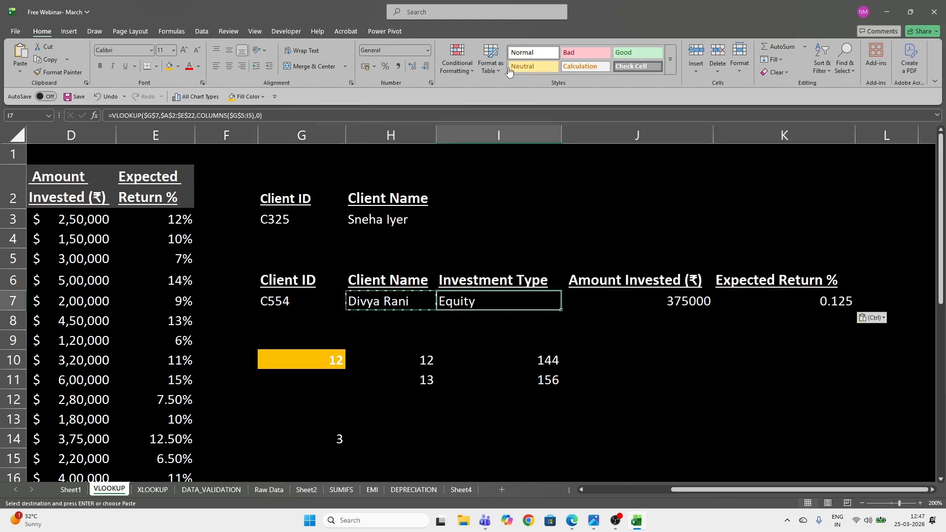
pyautogui.click(513, 79)
pyautogui.click(408, 295)
pyautogui.hotkey('shift', 'Right')
pyautogui.hotkey('shift', 'Right')
pyautogui.hotkey('shift', 'Right')
pyautogui.press('Right')
pyautogui.press('Right')
pyautogui.press('Right')
pyautogui.press('Right')
pyautogui.press('Left')
pyautogui.press('Left')
pyautogui.press('Left')
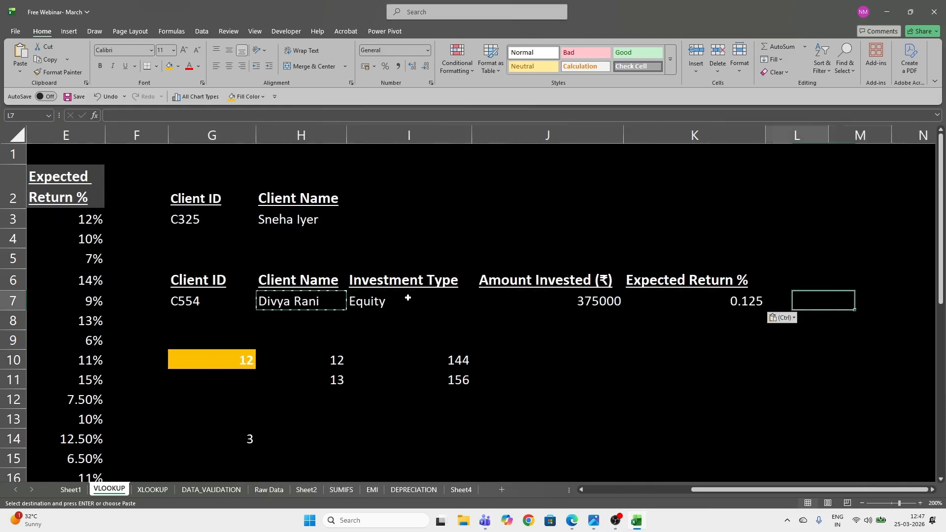
# - Format the Expected Return % result in K7 as a percentage
pyautogui.click(734, 297)
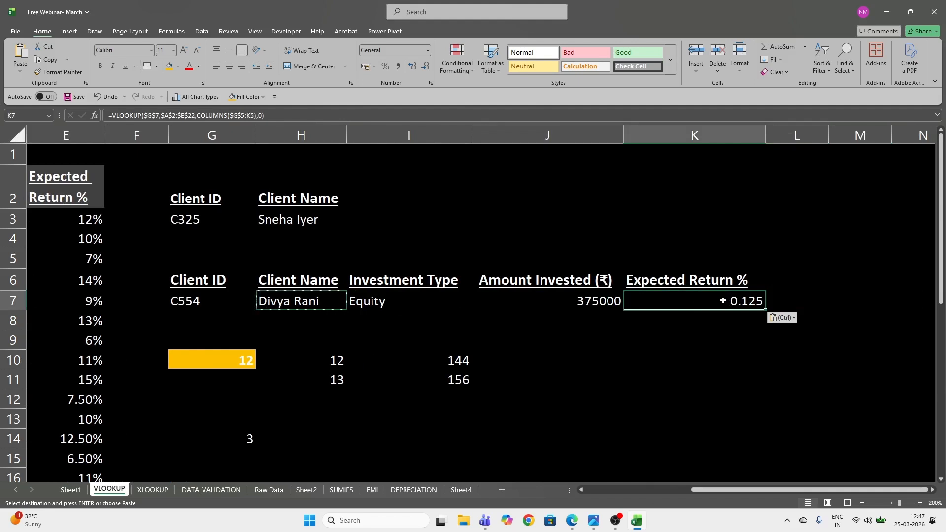
pyautogui.hotkey('ctrl', 'shift', '5')
pyautogui.click(727, 320)
pyautogui.click(720, 303)
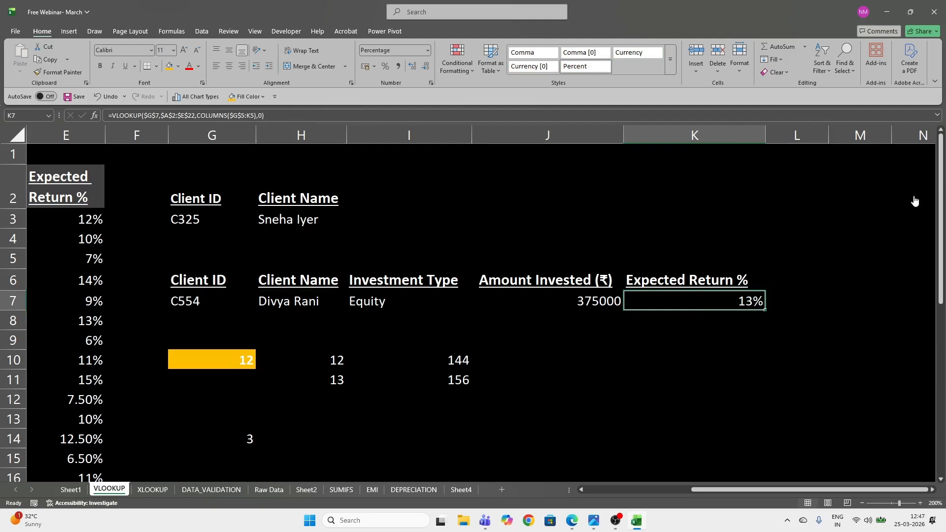
# - Switch to the Teams meeting to read the chat replies, and return to the Excel workbook
pyautogui.hotkey('alt', 'Tab')
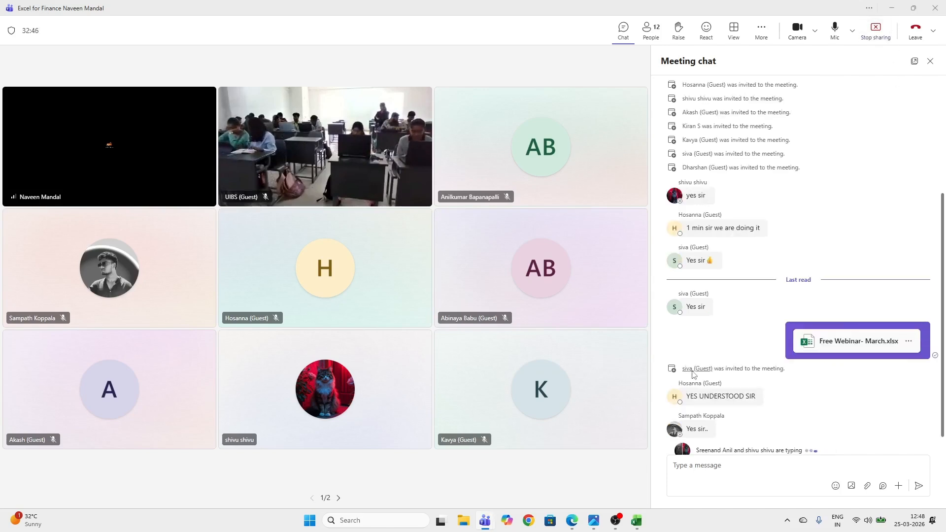
pyautogui.click(894, 8)
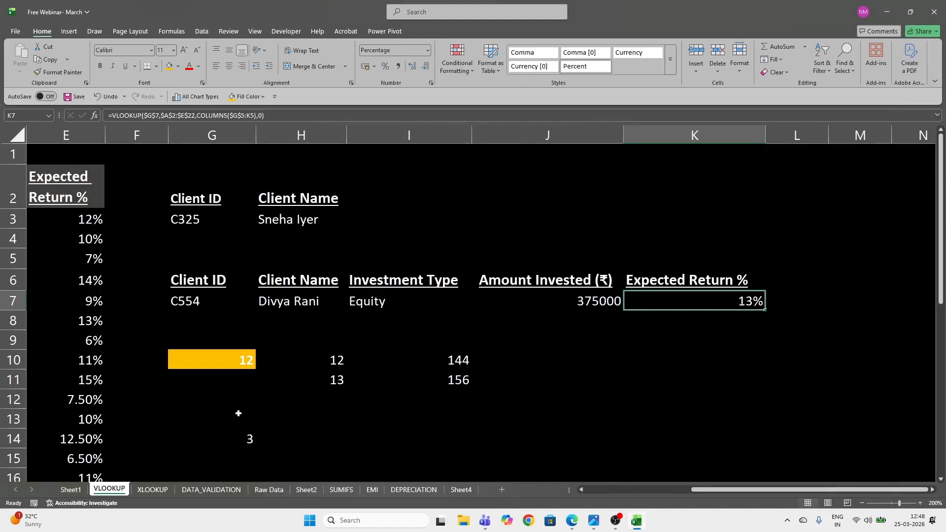
# - On the XLOOKUP sheet, clear the Salary, Bonus and Full Details results in N5:N9 and select the Employee ID cell N3
pyautogui.click(153, 490)
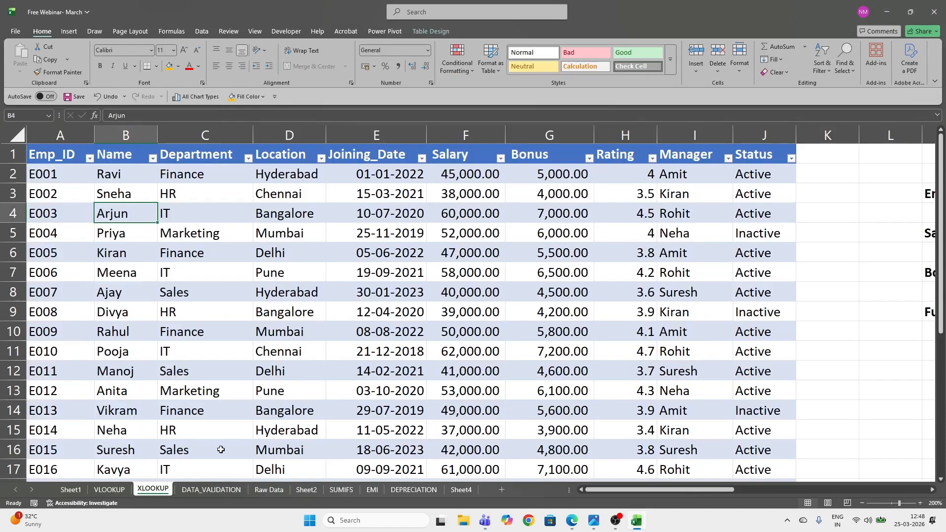
pyautogui.moveTo(702, 490); pyautogui.dragTo(801, 490)
pyautogui.click(591, 198)
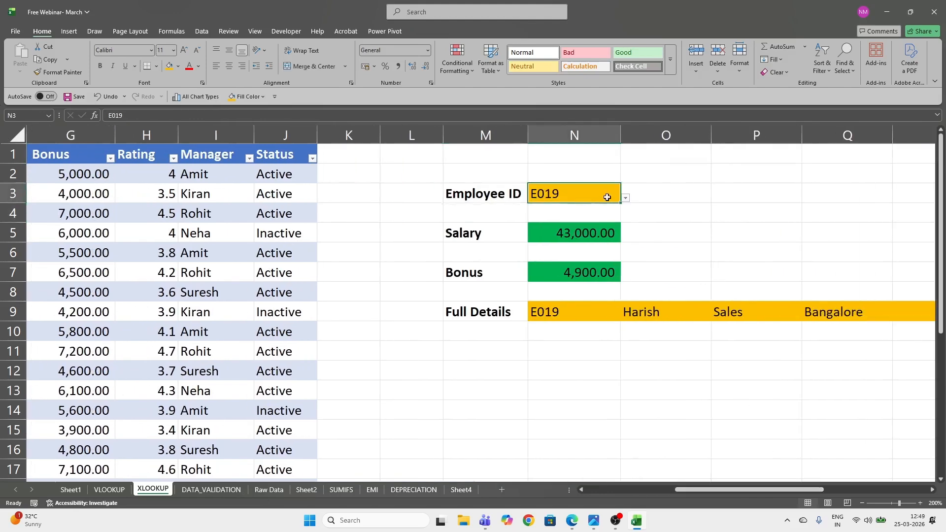
pyautogui.moveTo(584, 230); pyautogui.dragTo(582, 315)
pyautogui.press('Delete')
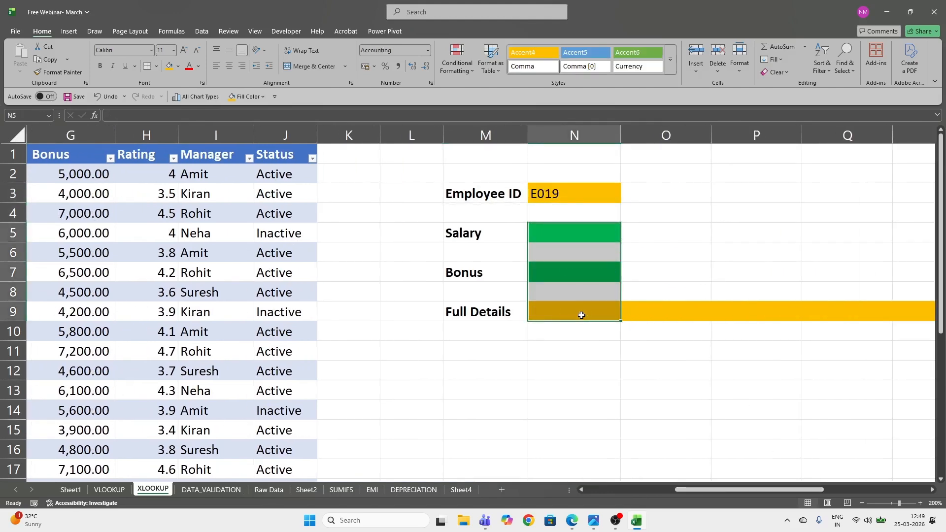
pyautogui.click(571, 261)
pyautogui.click(560, 191)
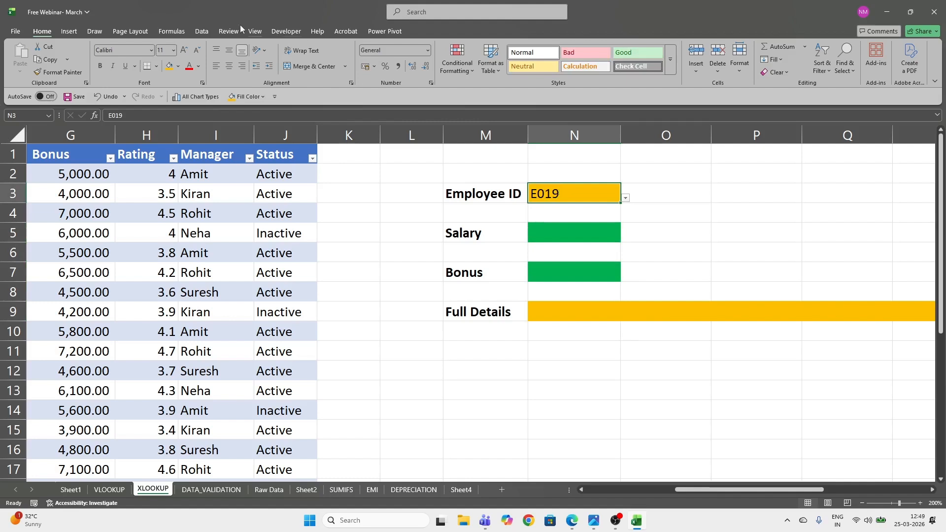
# - Clear the list data validation from the Employee ID cell N3
pyautogui.click(203, 32)
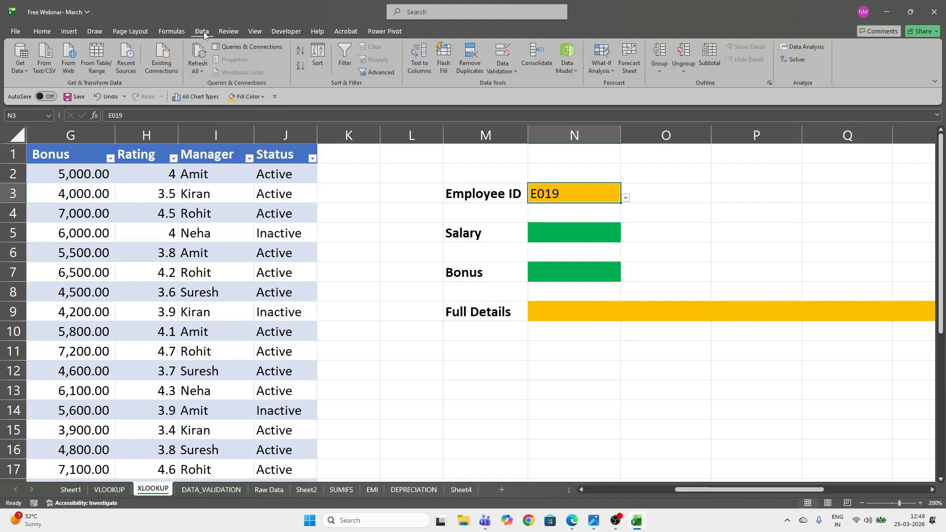
pyautogui.click(513, 69)
pyautogui.click(528, 85)
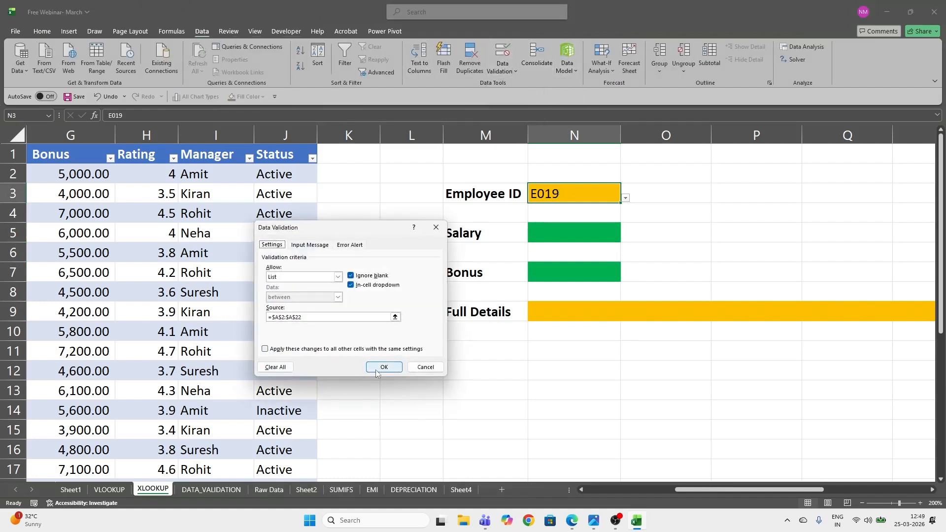
pyautogui.click(275, 367)
pyautogui.click(384, 368)
pyautogui.click(531, 364)
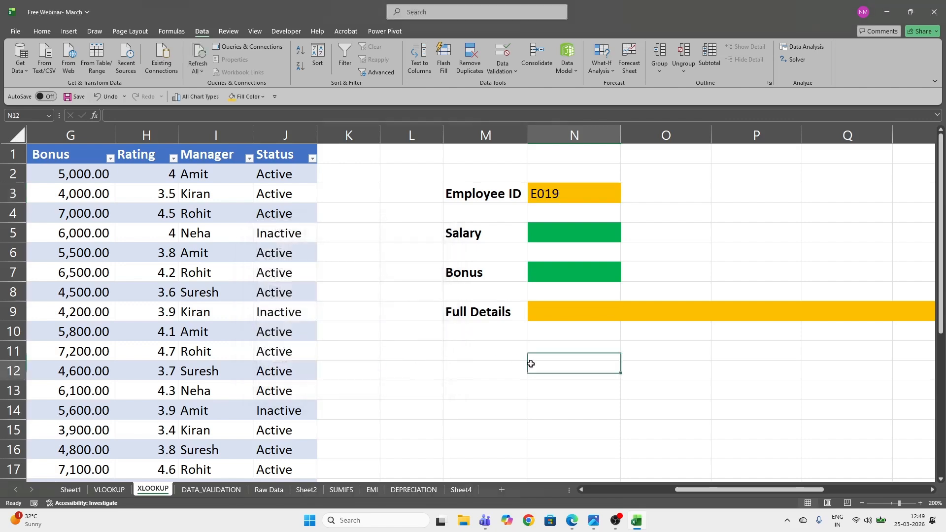
# - On the VLOOKUP sheet, examine the arguments of the Client Name lookup formula in H3 against the client table
pyautogui.moveTo(705, 490); pyautogui.dragTo(616, 490)
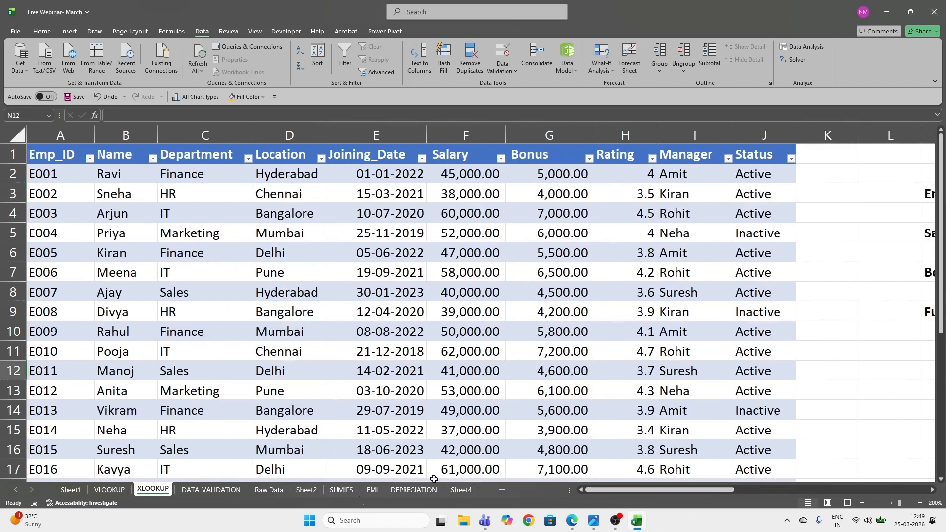
pyautogui.click(110, 490)
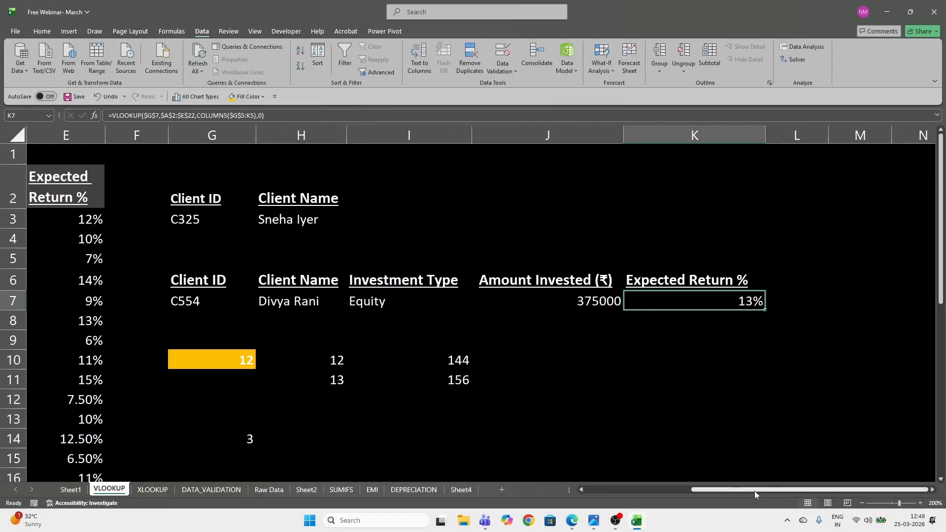
pyautogui.moveTo(755, 494); pyautogui.dragTo(648, 493)
pyautogui.click(499, 69)
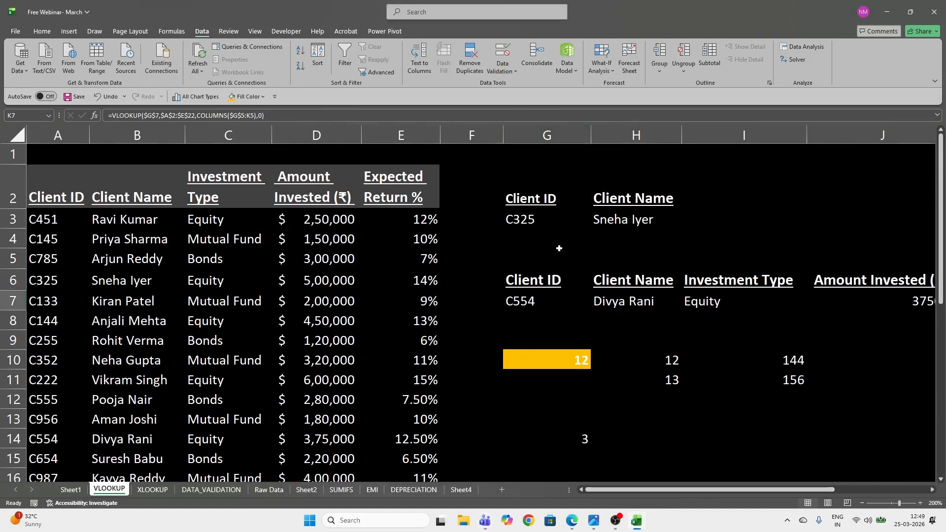
pyautogui.click(643, 216)
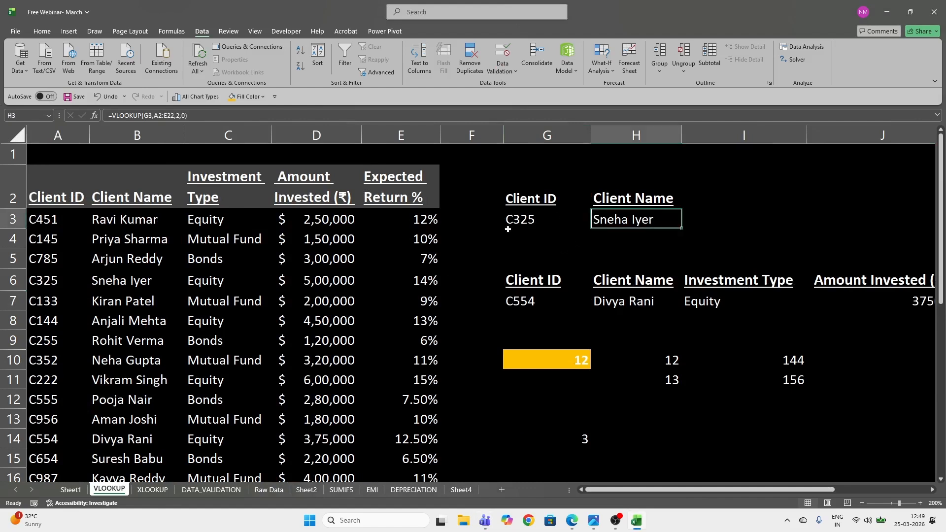
pyautogui.doubleClick(621, 220)
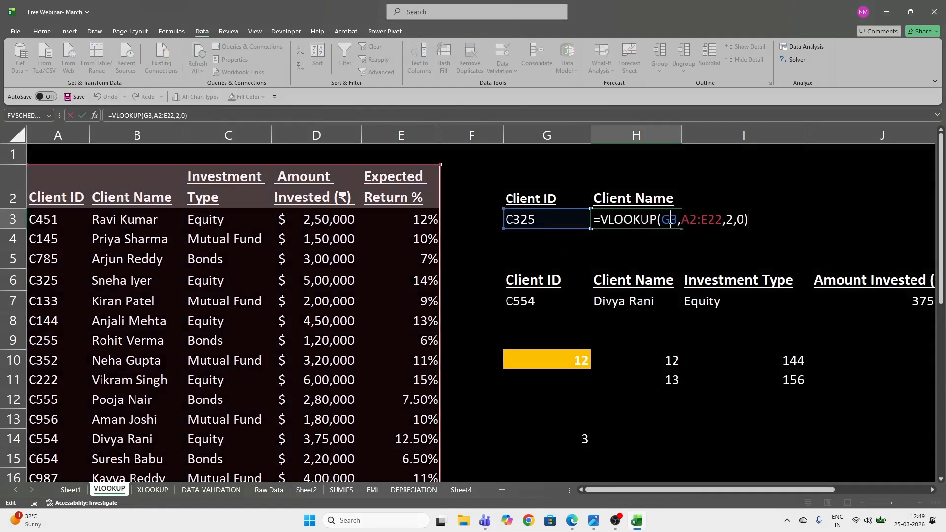
pyautogui.doubleClick(670, 219)
pyautogui.click(657, 224)
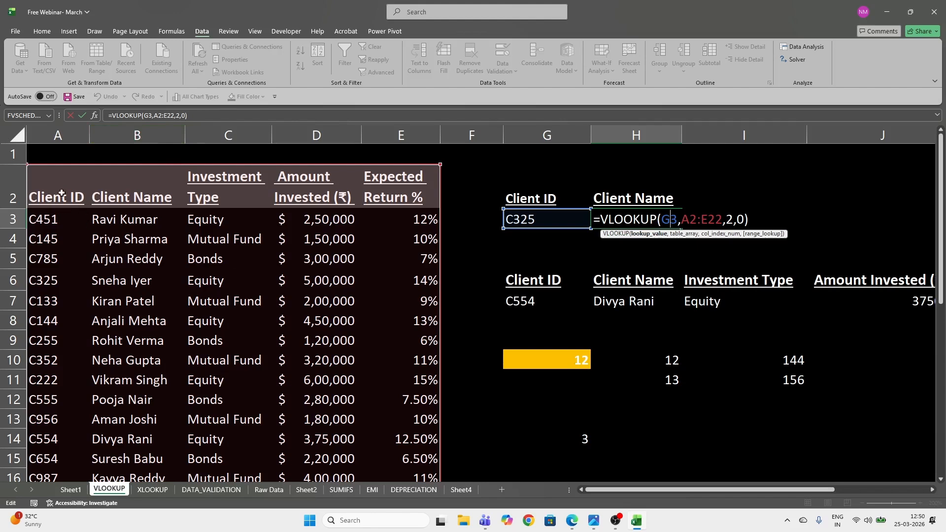
pyautogui.hotkey('ctrl', 'Return')
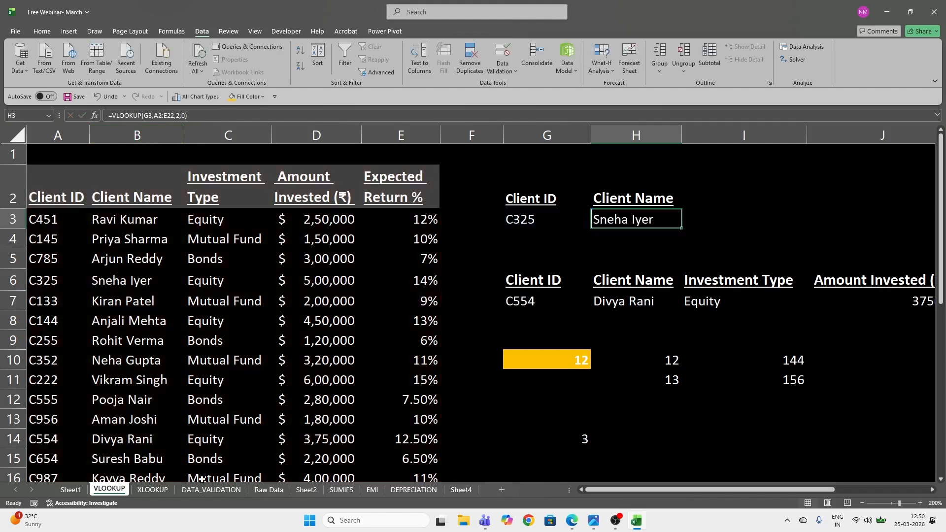
# - Return to the XLOOKUP sheet and review the Employee ID, Salary, Bonus and Full Details lookup area beside the employee table
pyautogui.click(152, 490)
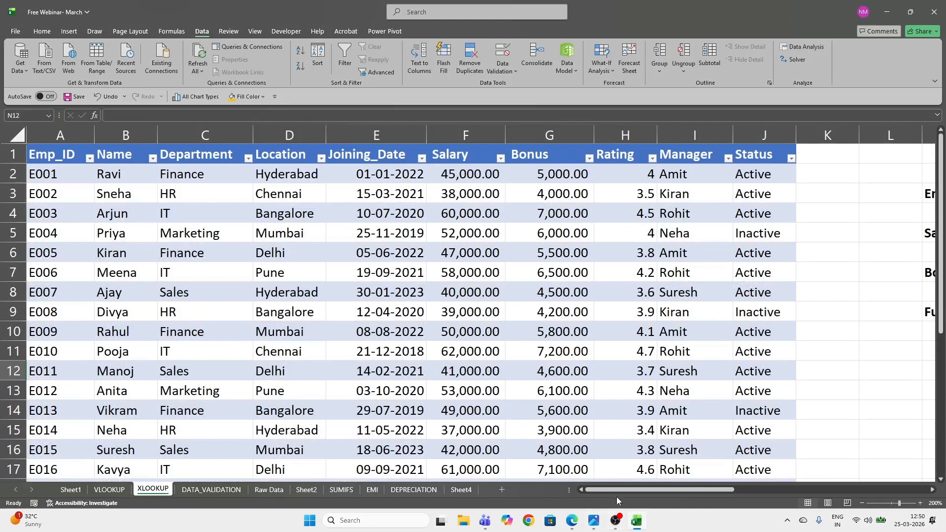
pyautogui.moveTo(617, 493)
pyautogui.mouseDown()
pyautogui.moveTo(676, 496)
pyautogui.moveTo(619, 491)
pyautogui.mouseUp()
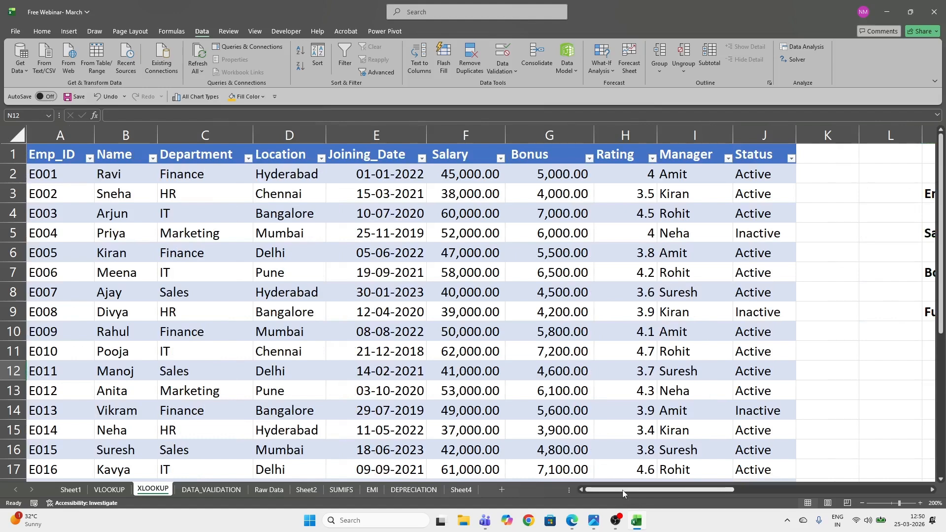
pyautogui.moveTo(623, 490); pyautogui.dragTo(698, 489)
pyautogui.click(651, 431)
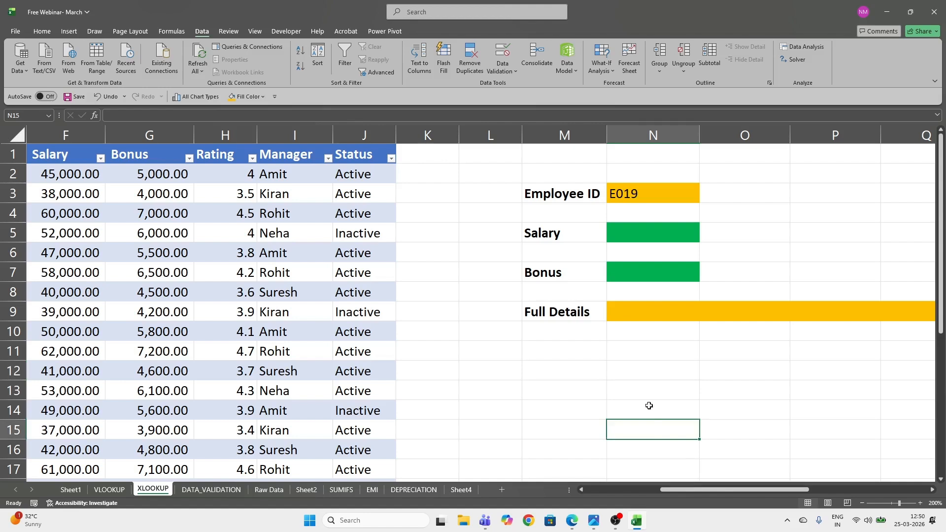
pyautogui.click(634, 235)
pyautogui.click(563, 234)
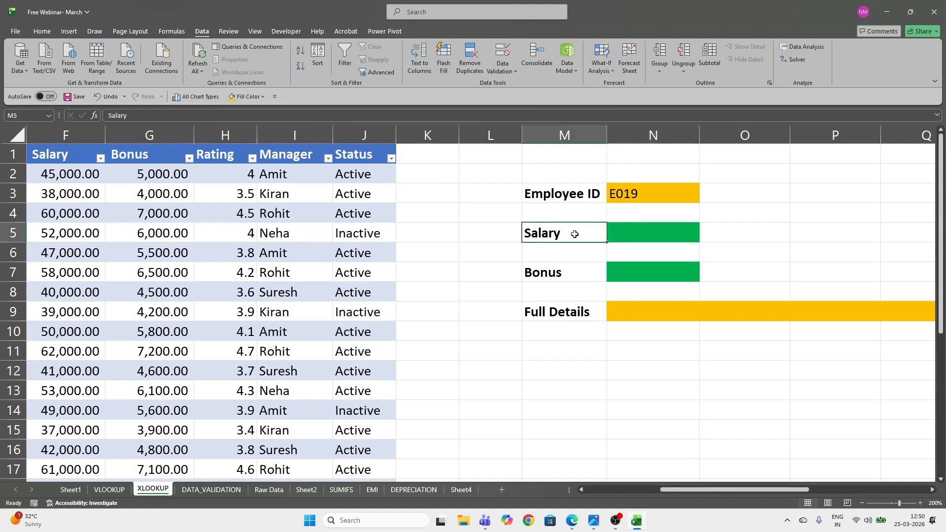
pyautogui.moveTo(686, 490); pyautogui.dragTo(743, 492)
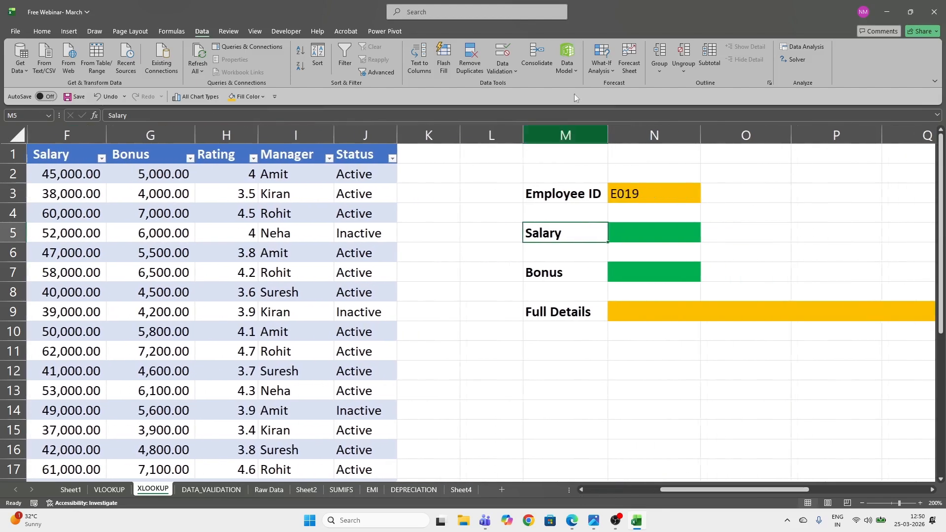
pyautogui.click(633, 192)
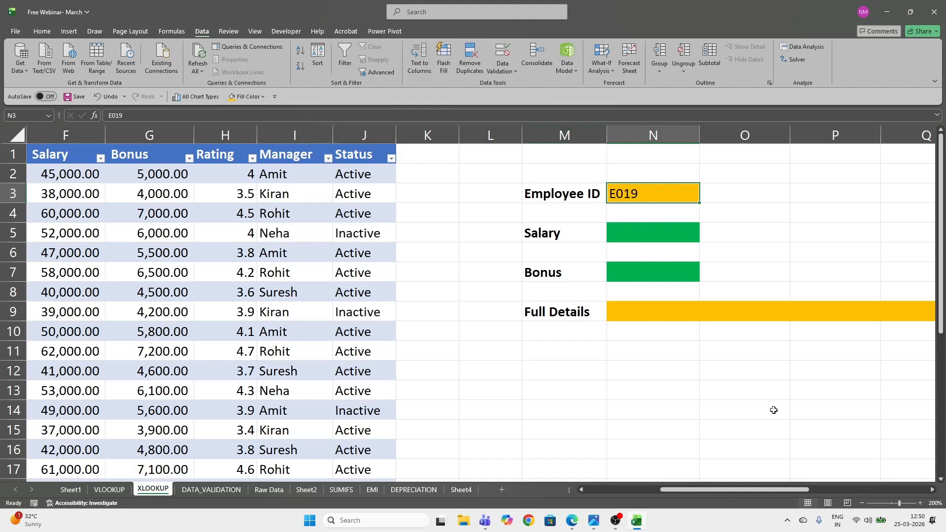
# - Switch to the Teams meeting, check the chat and the participant list, and return to the Excel workbook
pyautogui.hotkey('alt', 'Tab')
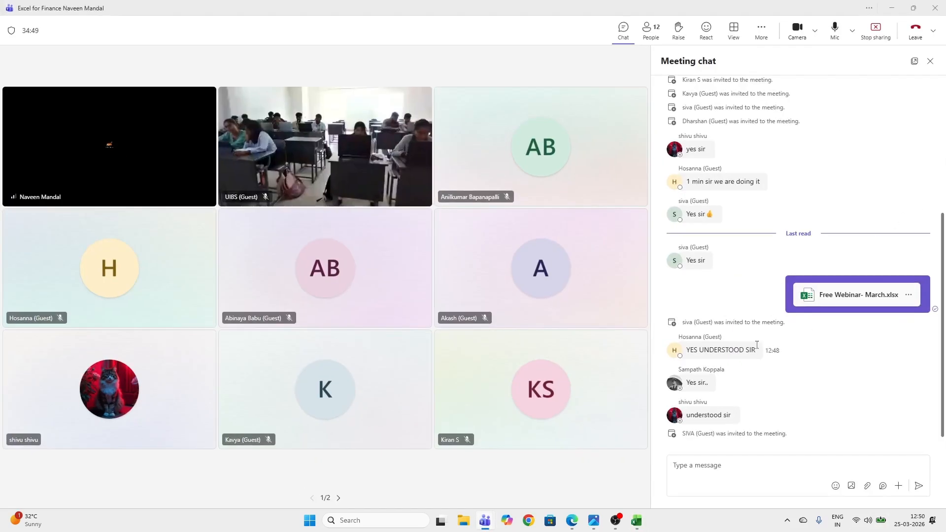
pyautogui.scroll(10, 757, 345)
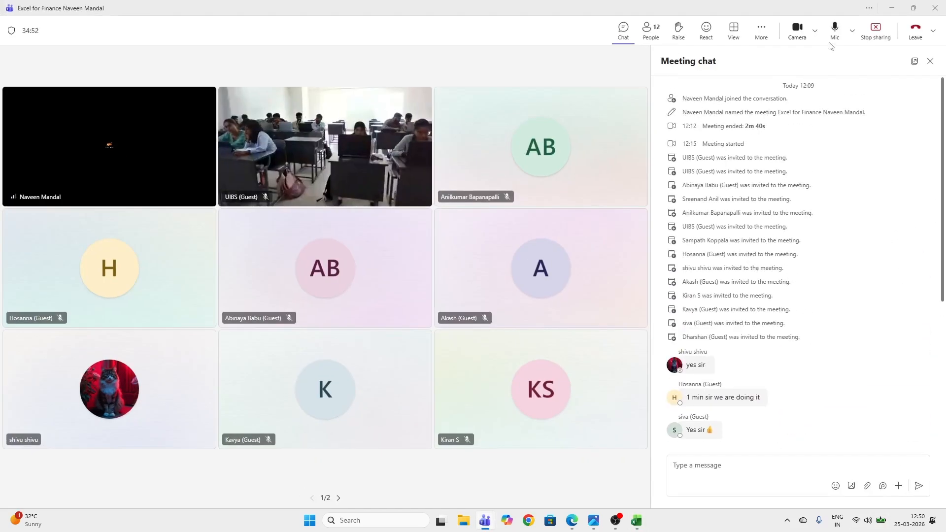
pyautogui.click(650, 30)
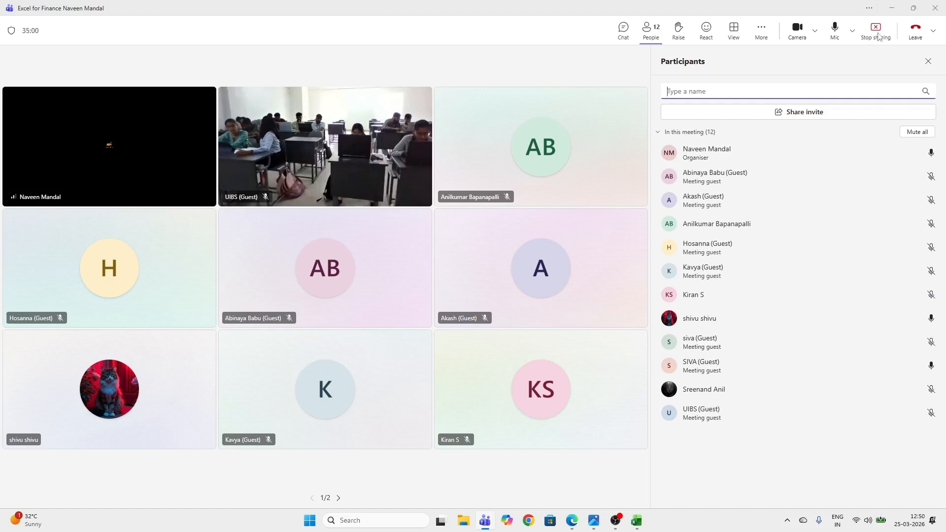
pyautogui.click(892, 8)
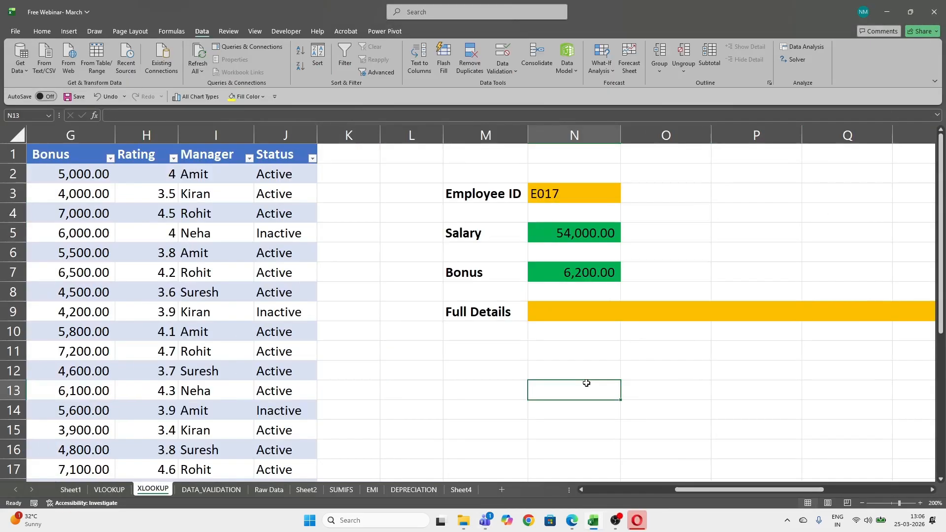
# - Review the Full Details output row cell by cell from N9 across to T9
pyautogui.moveTo(707, 490)
pyautogui.mouseDown()
pyautogui.moveTo(592, 489)
pyautogui.moveTo(692, 490)
pyautogui.mouseUp()
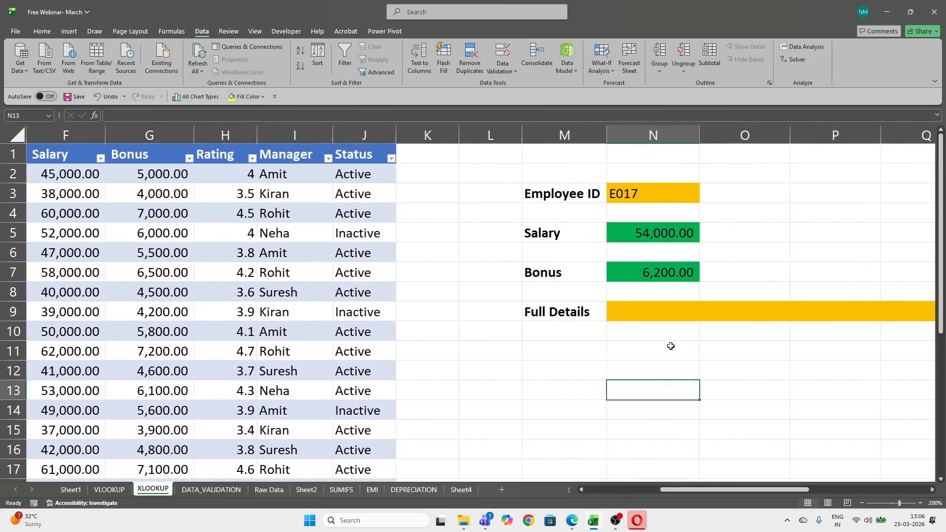
pyautogui.click(629, 314)
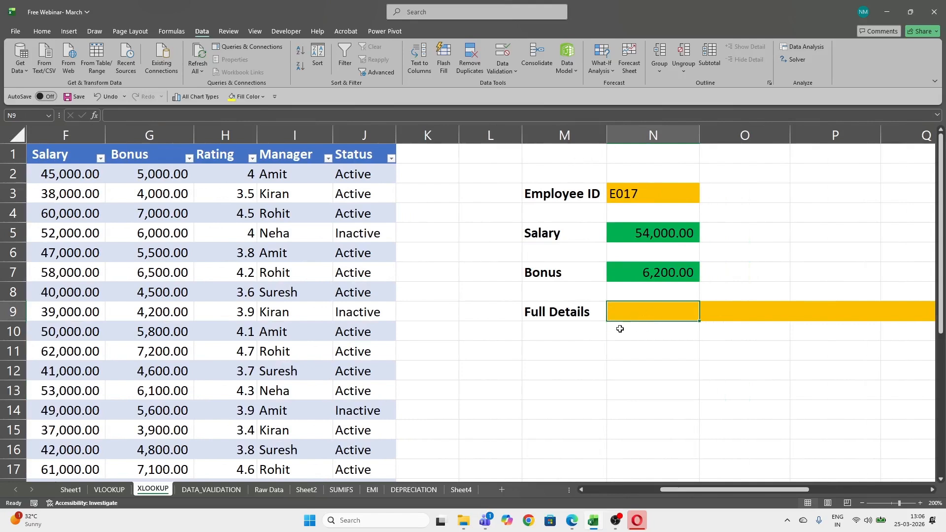
pyautogui.press('Return')
pyautogui.click(640, 309)
pyautogui.hscroll(3, 699, 475)
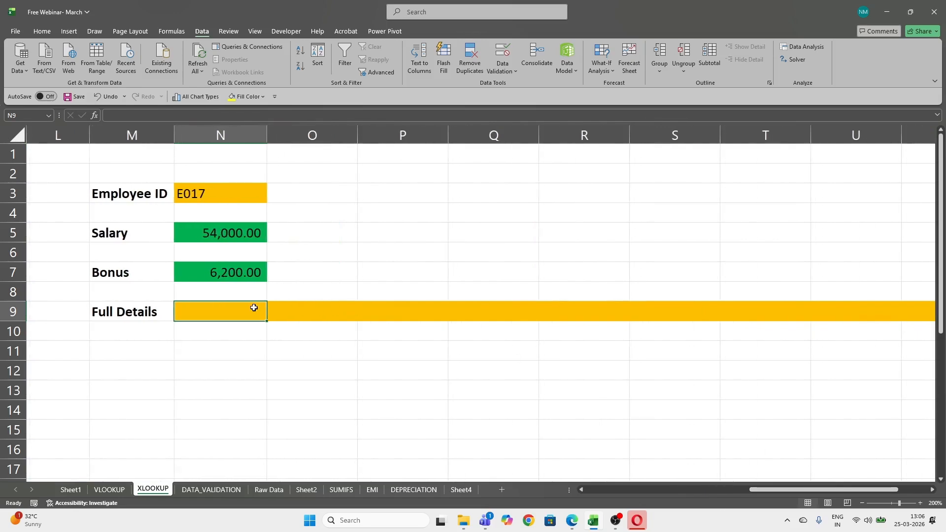
pyautogui.click(294, 310)
pyautogui.click(420, 310)
pyautogui.click(485, 311)
pyautogui.click(594, 313)
pyautogui.click(676, 313)
pyautogui.click(760, 313)
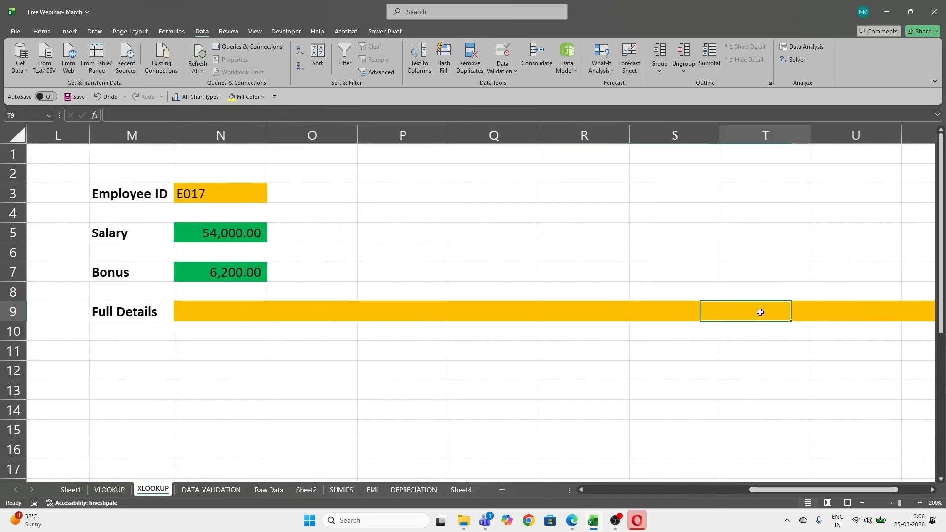
# - Select the whole employee table from Emp_ID to Status and rename the table as Tab
pyautogui.moveTo(756, 491); pyautogui.dragTo(578, 499)
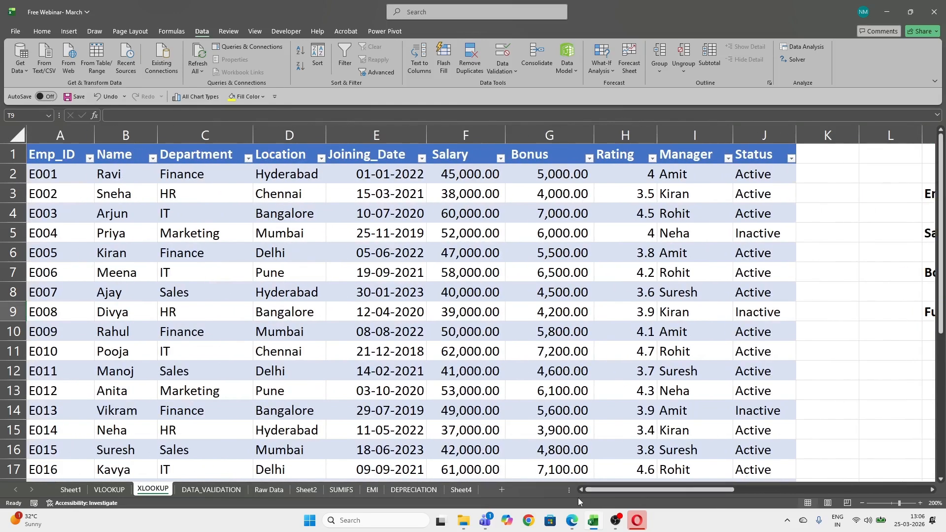
pyautogui.click(70, 154)
pyautogui.hotkey('ctrl', 'shift', 'Right')
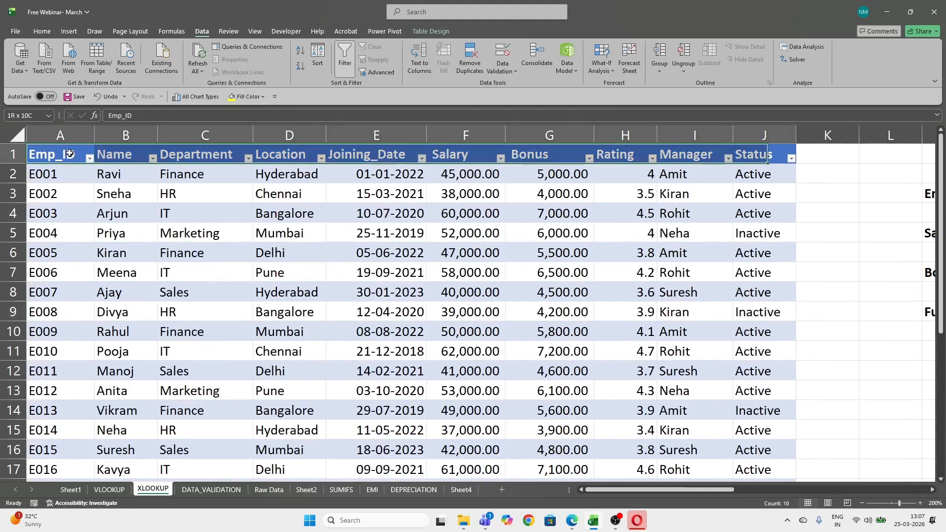
pyautogui.hotkey('ctrl', 'shift', 'Down')
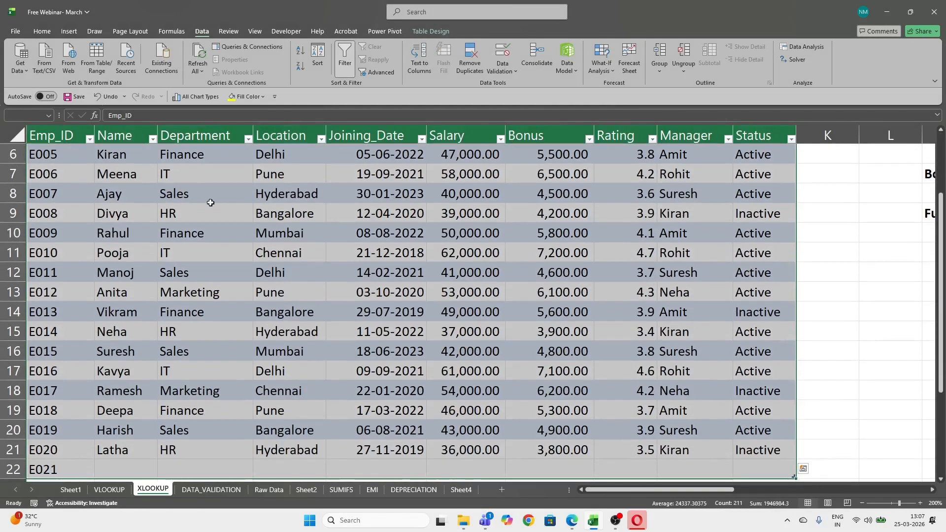
pyautogui.click(427, 31)
pyautogui.click(50, 58)
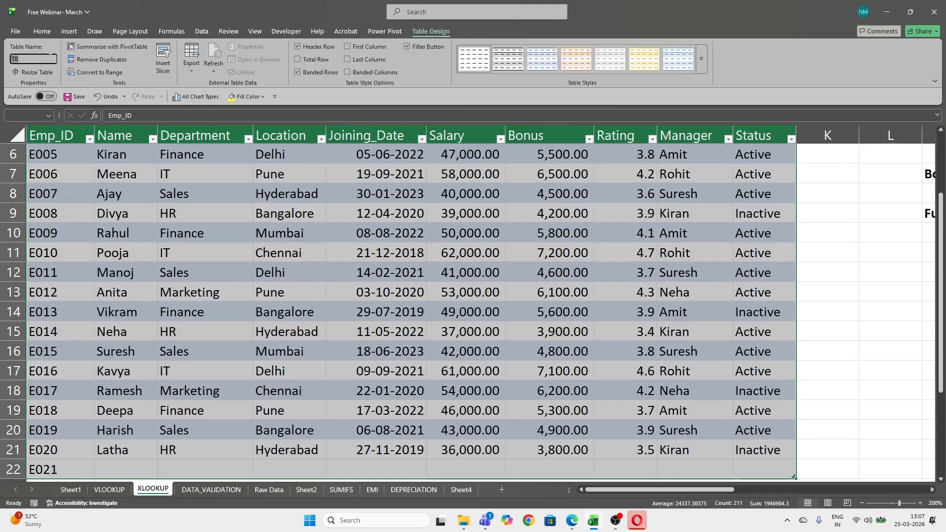
pyautogui.press('BackSpace')
pyautogui.write('Tab')
pyautogui.press('Return')
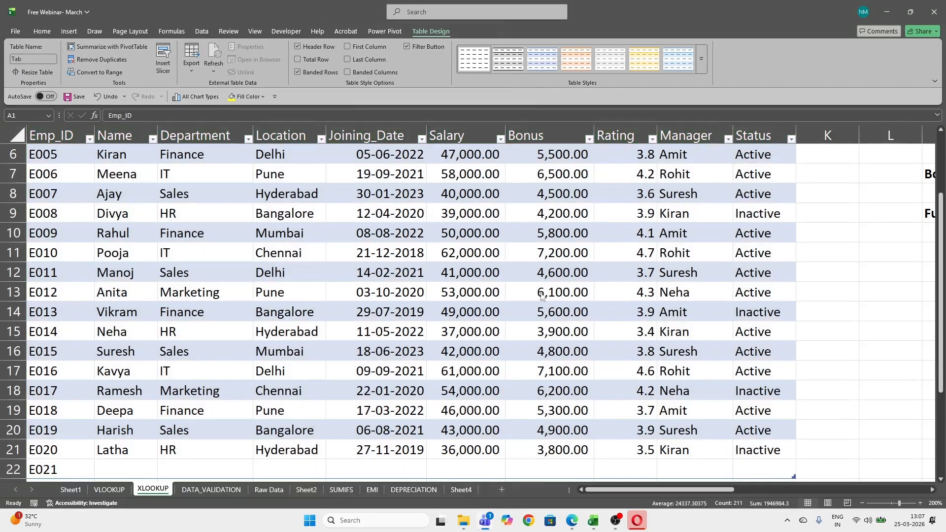
# - Start an XLOOKUP formula in Full Details cell N9 with the Employee ID cell as absolute lookup value $N$3
pyautogui.moveTo(676, 493); pyautogui.dragTo(750, 494)
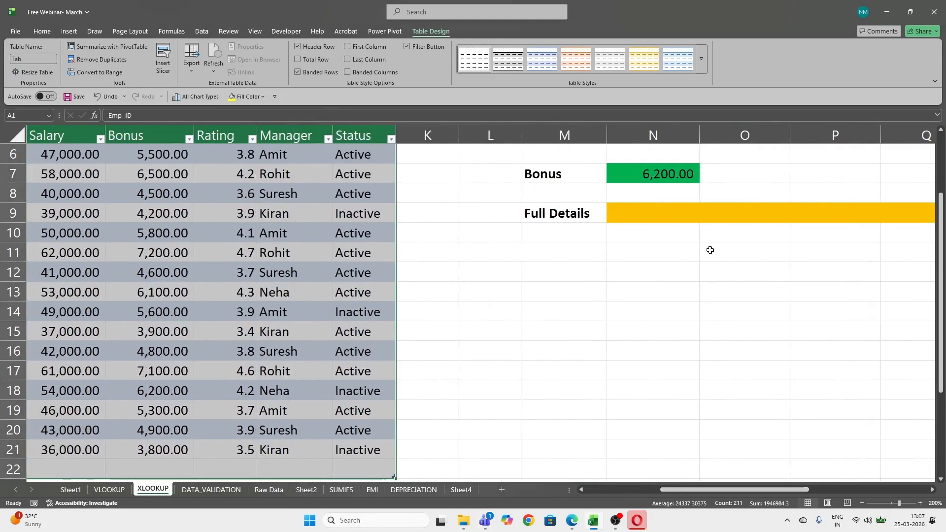
pyautogui.click(675, 217)
pyautogui.write('=')
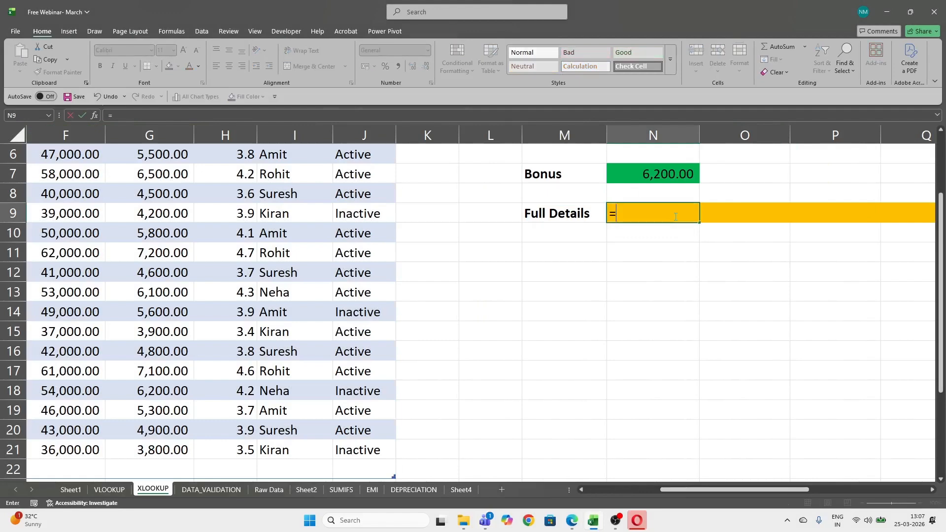
pyautogui.write('xl')
pyautogui.press('Tab')
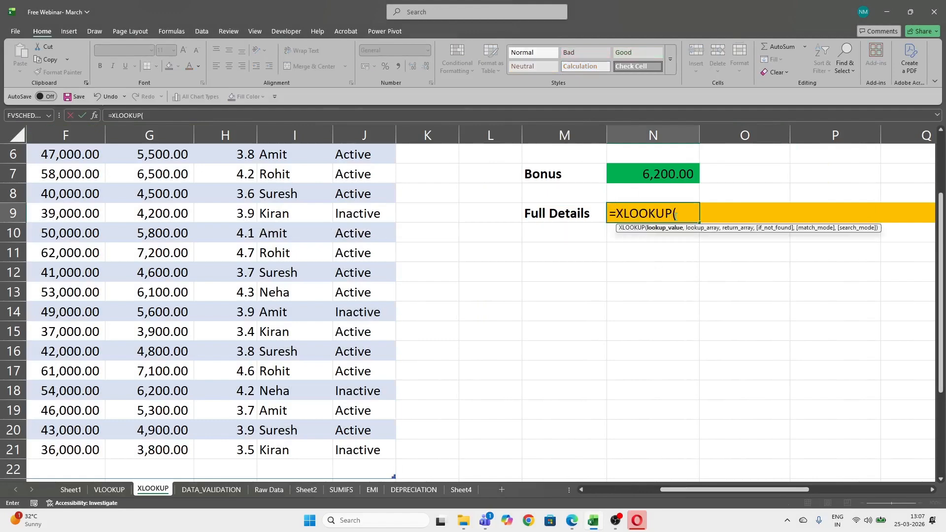
pyautogui.scroll(2, 666, 191)
pyautogui.click(636, 192)
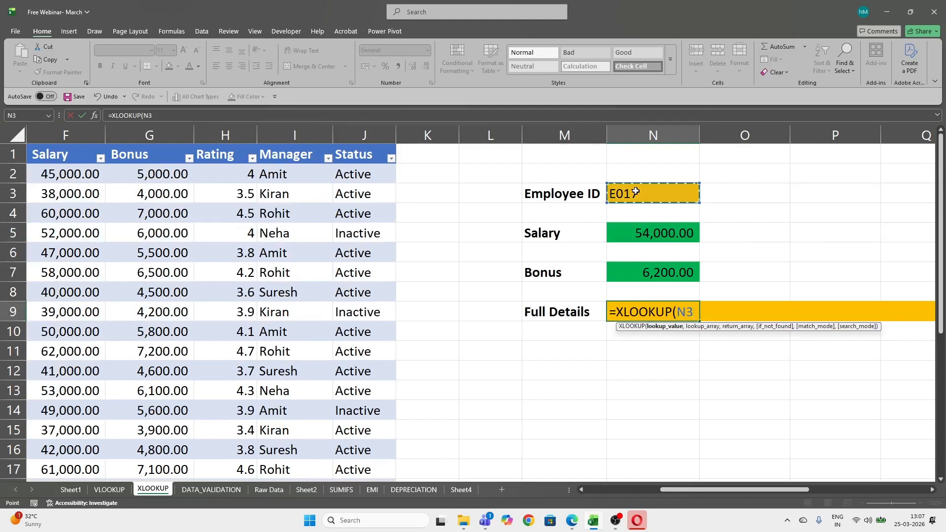
pyautogui.press('F4')
pyautogui.write(',')
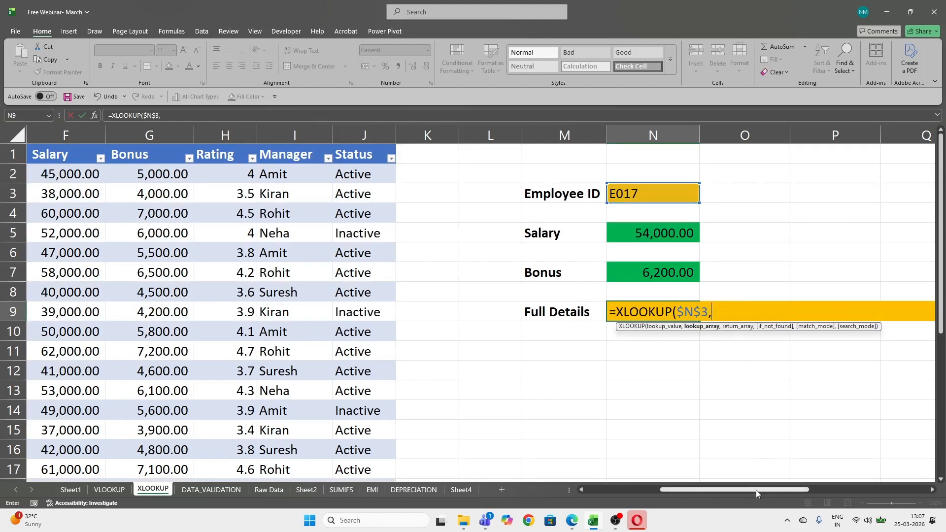
# - Use the table's Emp_ID column, Tab[Emp_ID], as the lookup array of the XLOOKUP formula
pyautogui.moveTo(757, 490); pyautogui.dragTo(685, 490)
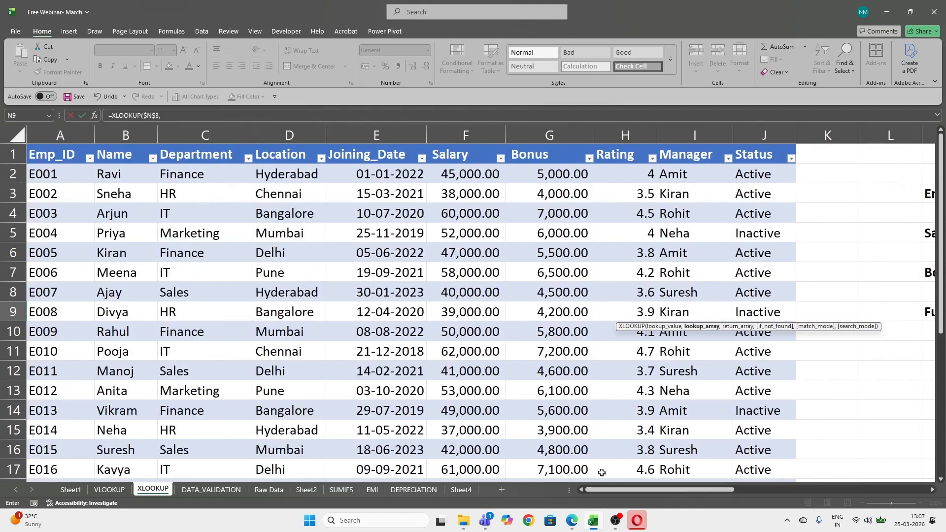
pyautogui.click(51, 142)
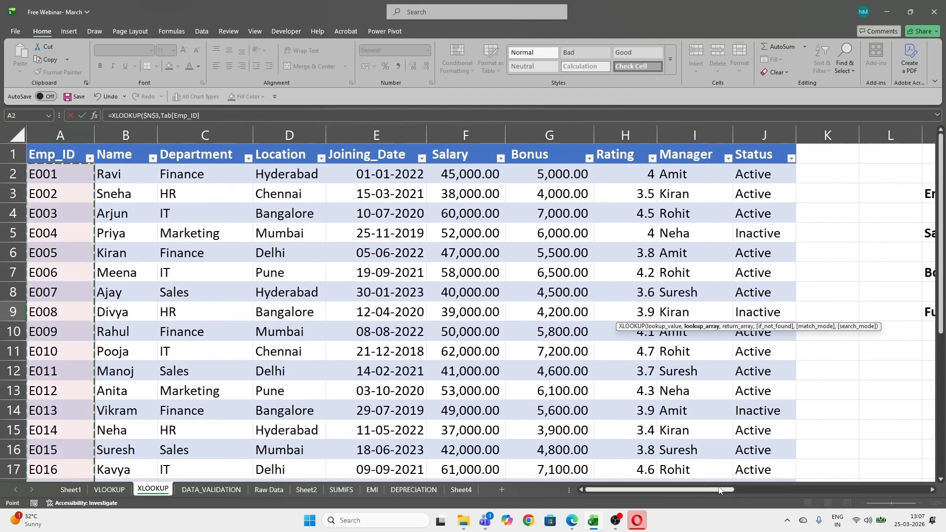
pyautogui.hotkey('ctrl', 'BackSpace')
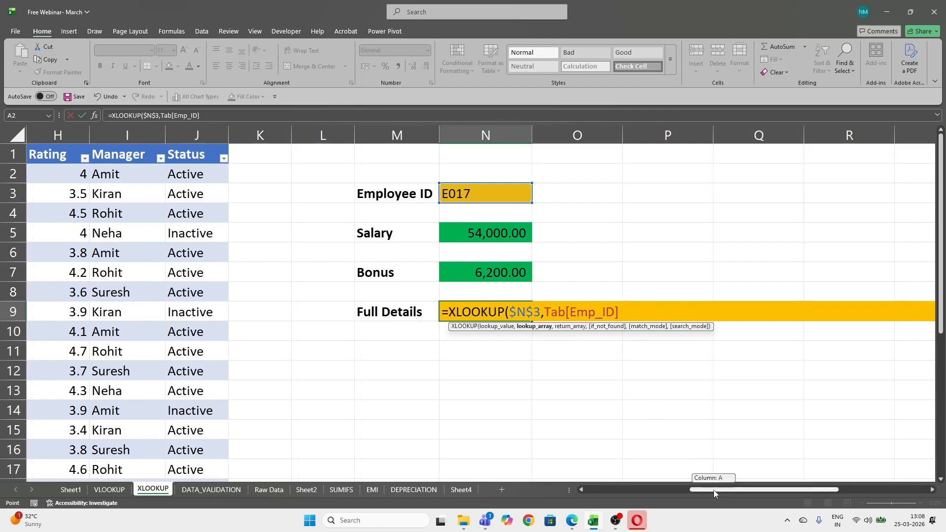
pyautogui.moveTo(714, 490); pyautogui.dragTo(595, 505)
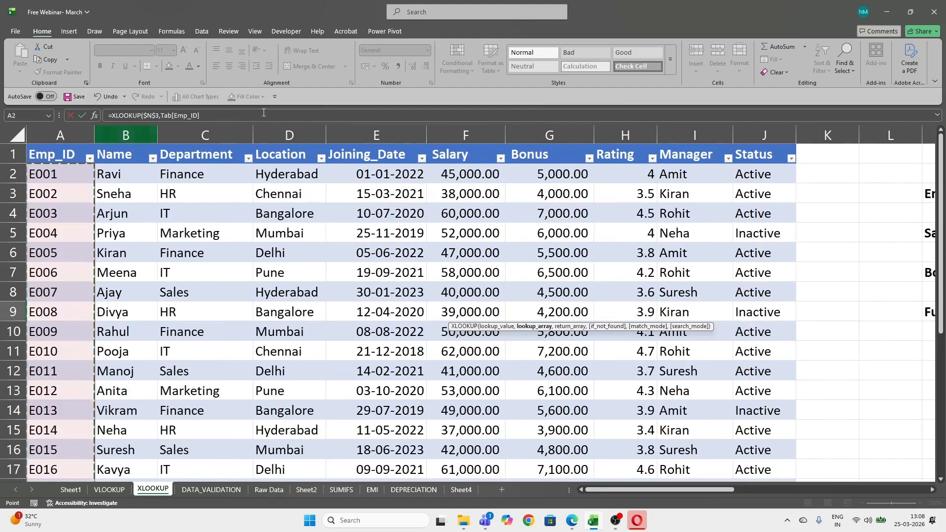
pyautogui.hscroll(6, 690, 321)
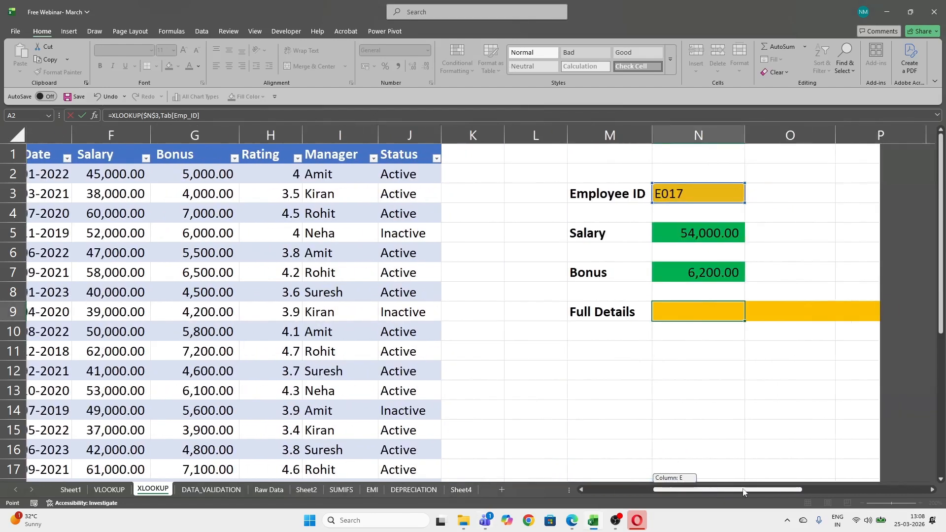
# - Set the whole table Tab as the return array and complete the formula as =XLOOKUP($N$3,Tab[Emp_ID],Tab)
pyautogui.write(',')
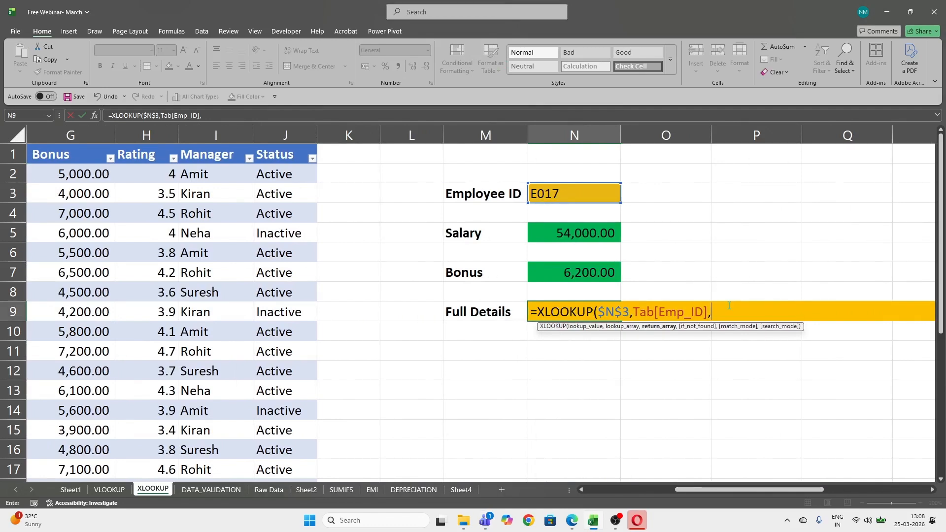
pyautogui.write('T')
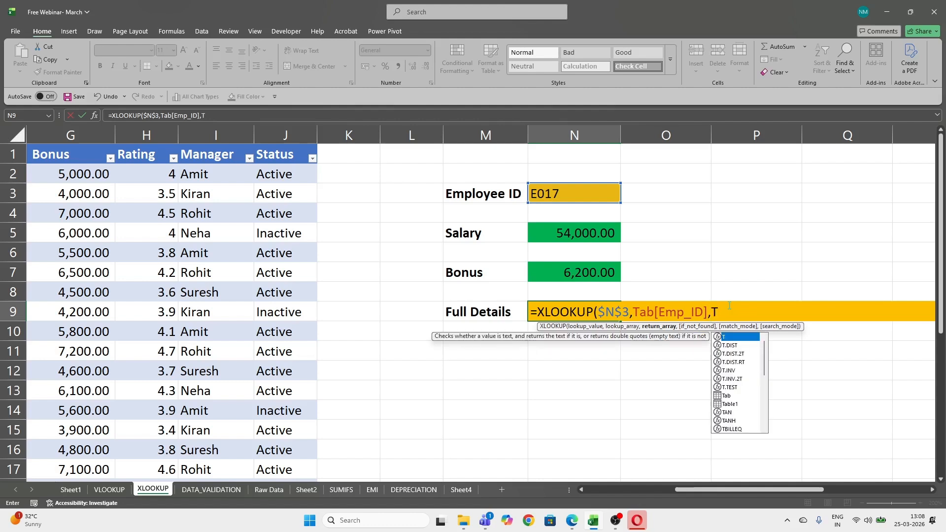
pyautogui.write('ab')
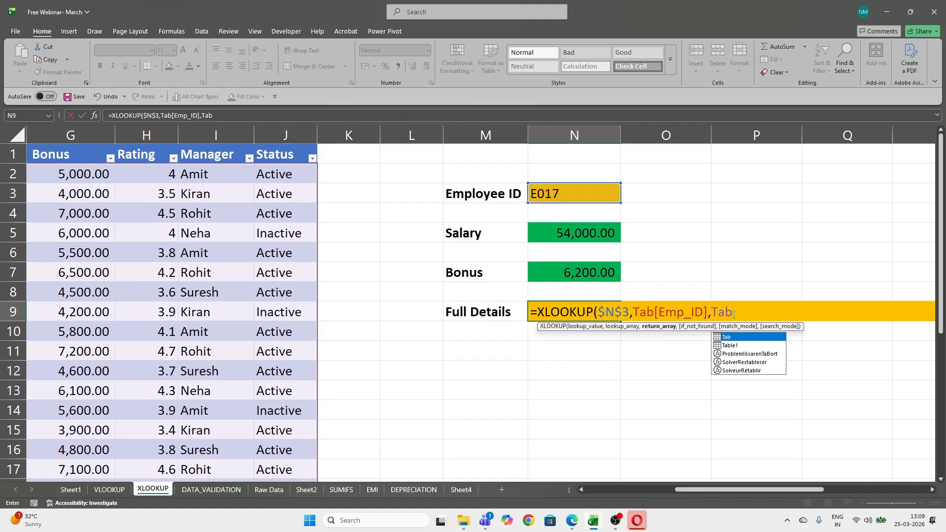
pyautogui.write(')')
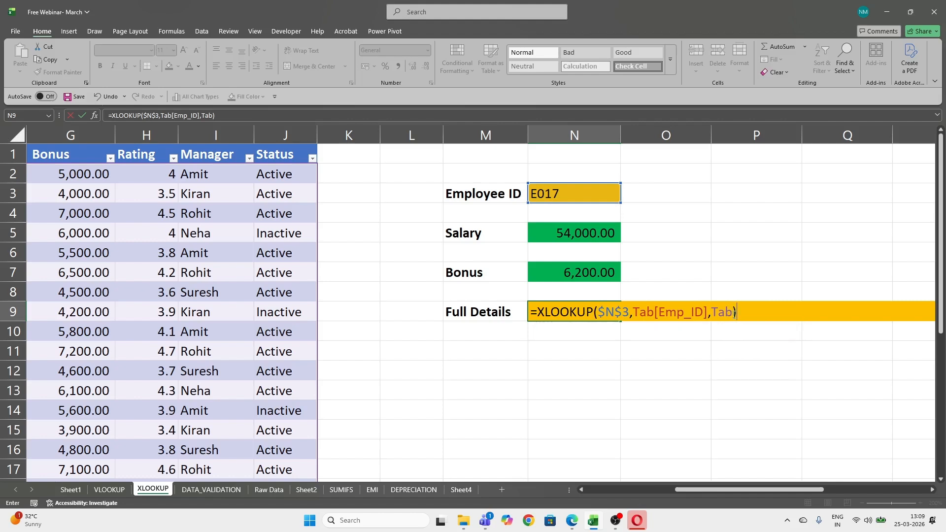
pyautogui.press('Return')
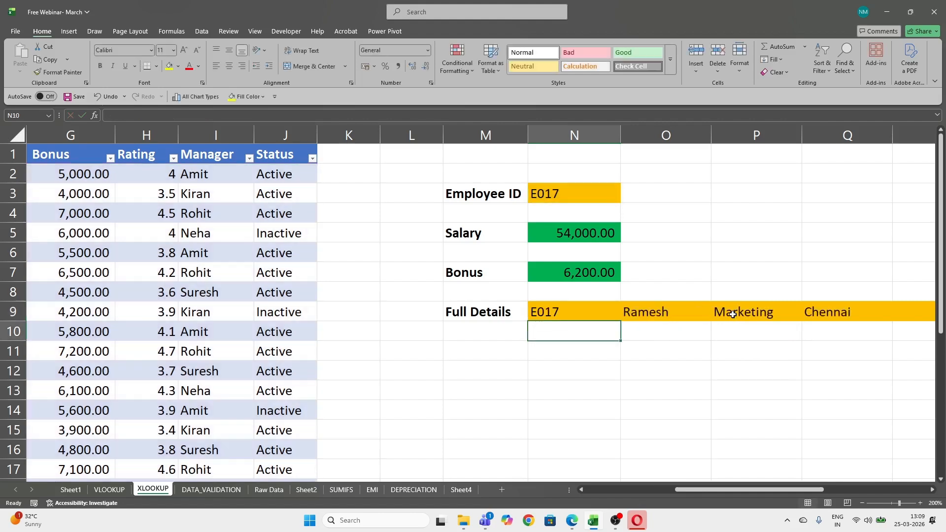
# - Review the spilled Full Details row cell by cell from N9 to past its end, and return to the formula cell
pyautogui.click(561, 311)
pyautogui.press('Right')
pyautogui.press('Right')
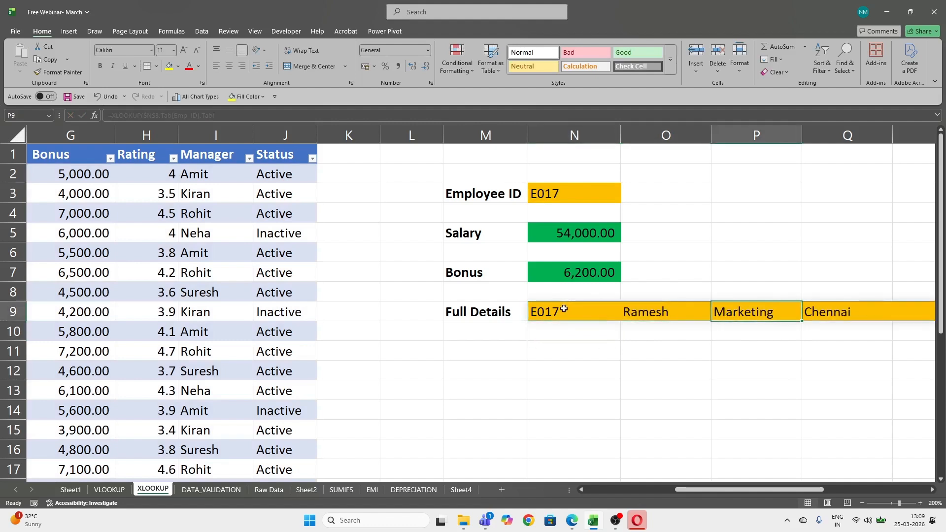
pyautogui.press('Right')
pyautogui.press('Right')
pyautogui.press('Right')
pyautogui.press('Right')
pyautogui.press('Right')
pyautogui.press('Right')
pyautogui.press('Right')
pyautogui.press('Right')
pyautogui.press('Right')
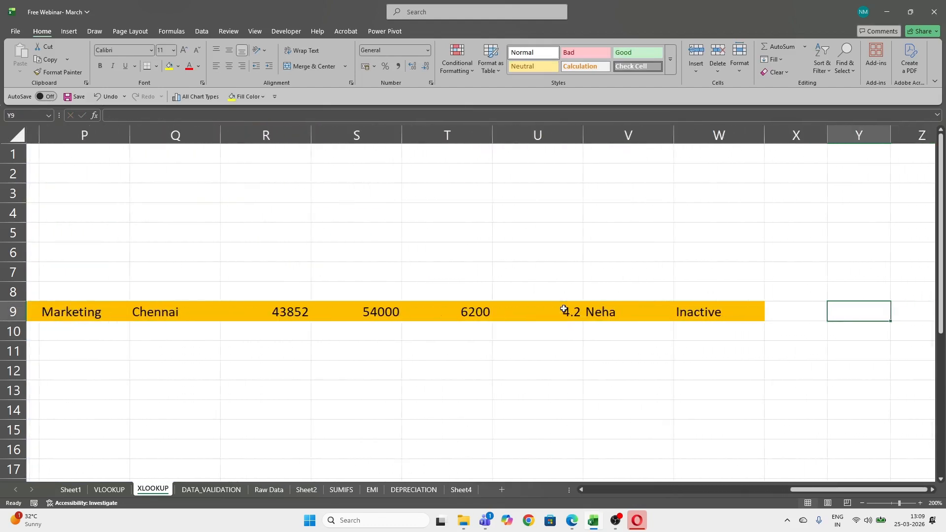
pyautogui.press('Left')
pyautogui.press('Left')
pyautogui.press('Left')
pyautogui.press('Left')
pyautogui.press('Left')
pyautogui.press('Left')
pyautogui.press('Left')
pyautogui.press('Left')
pyautogui.press('Left')
pyautogui.press('Left')
pyautogui.press('Left')
pyautogui.press('Left')
pyautogui.press('Left')
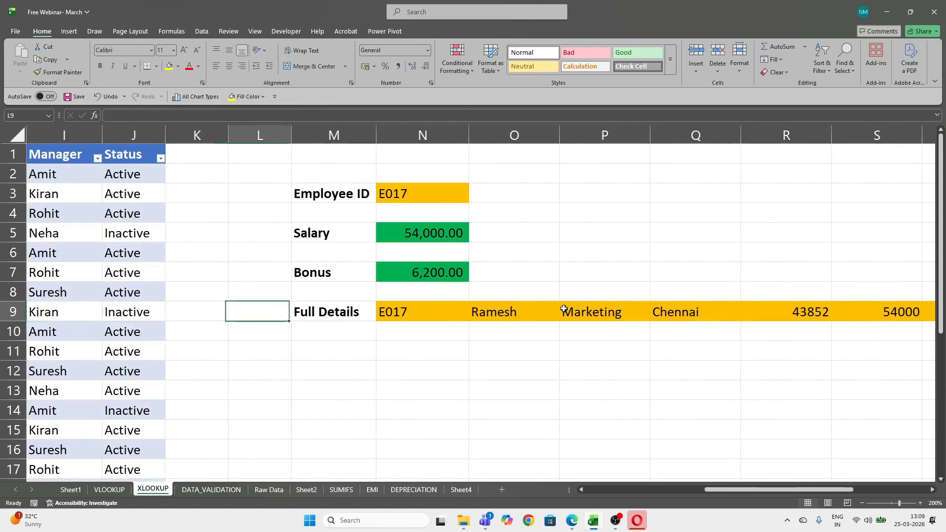
pyautogui.press('Right')
pyautogui.press('Right')
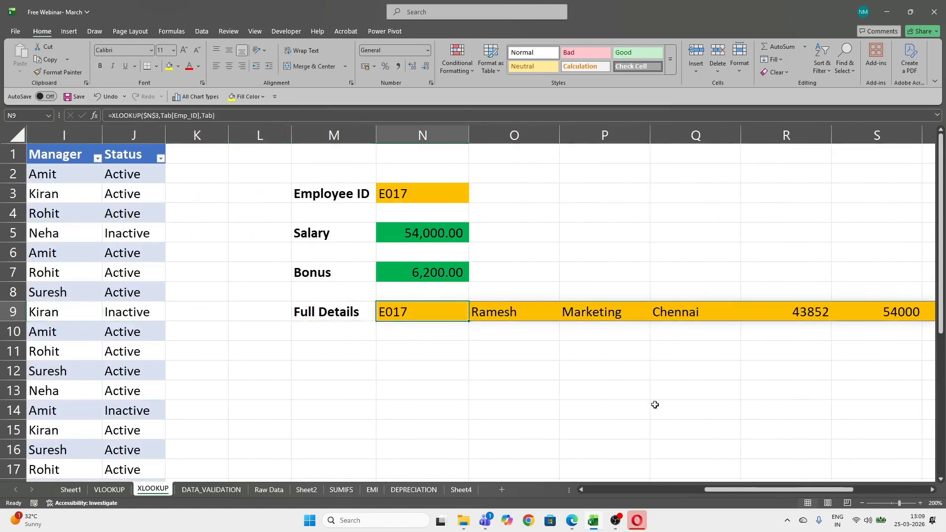
# - Minimize the Teams meeting window and open the DATA_VALIDATION sheet to look over the Investment Plan
pyautogui.moveTo(767, 490); pyautogui.dragTo(605, 495)
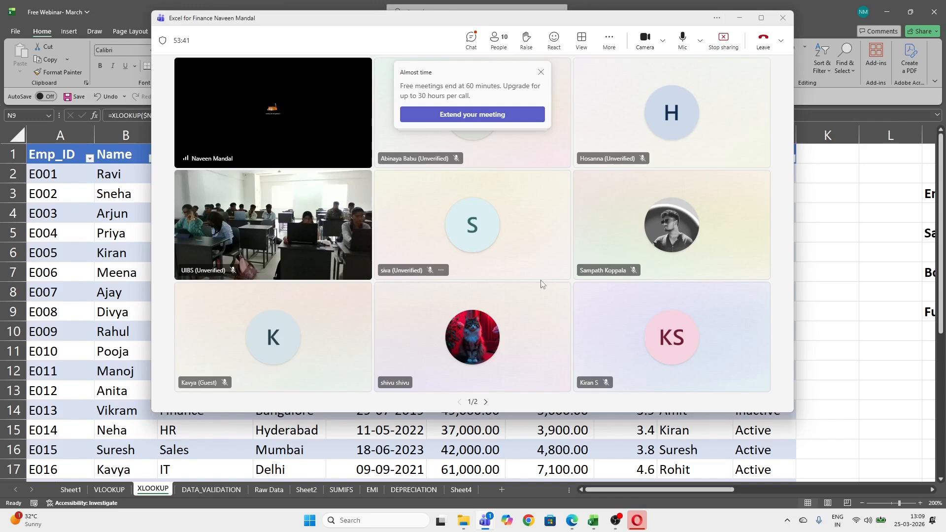
pyautogui.click(740, 18)
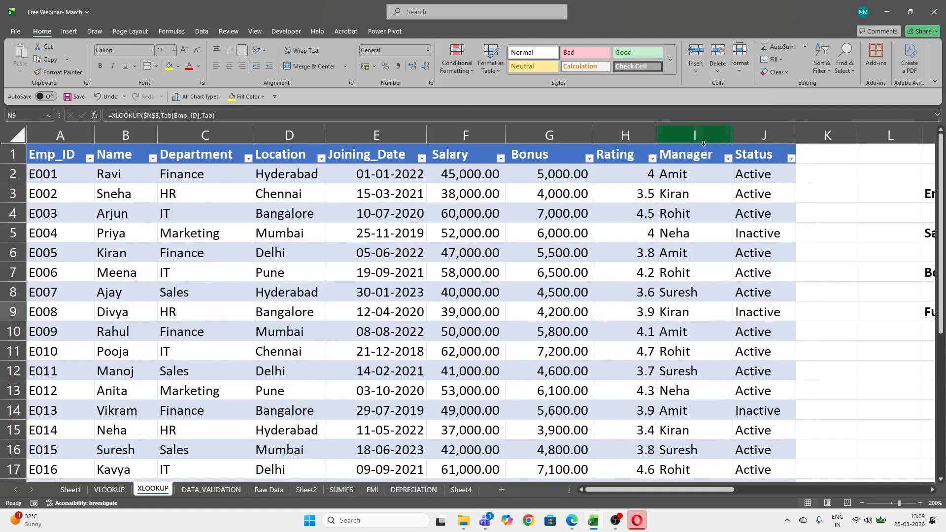
pyautogui.click(222, 491)
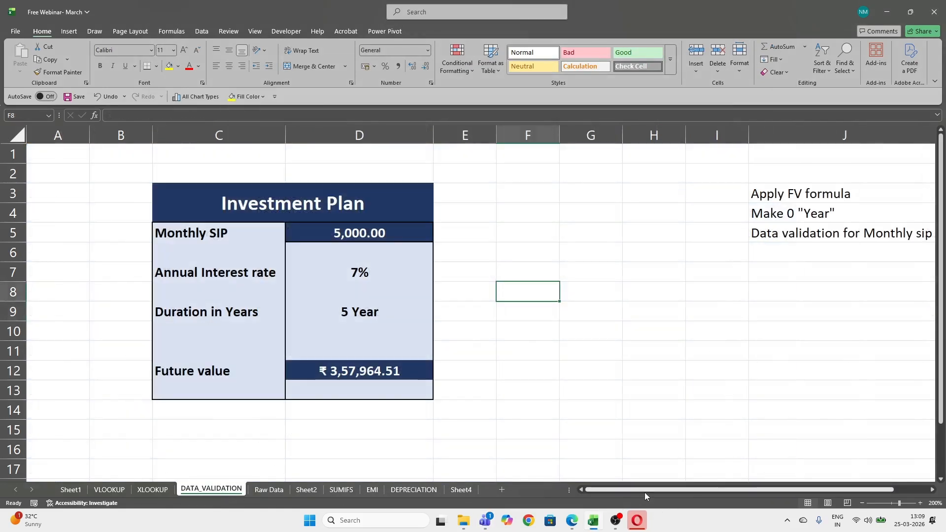
pyautogui.moveTo(645, 492); pyautogui.dragTo(669, 490)
pyautogui.scroll(-2, 328, 332)
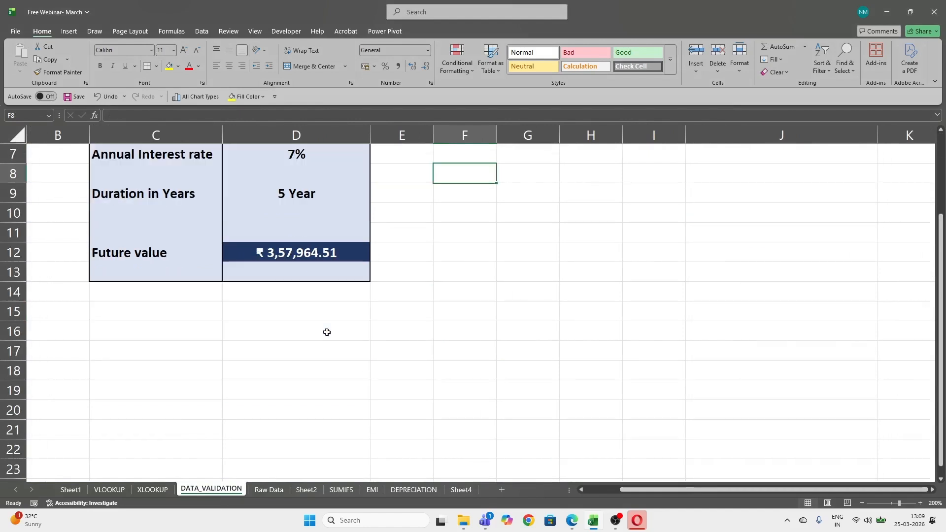
pyautogui.scroll(2, 307, 331)
# - Delete the Future value formula in D12 and clear all data validation settings from Monthly SIP cell D5
pyautogui.click(300, 372)
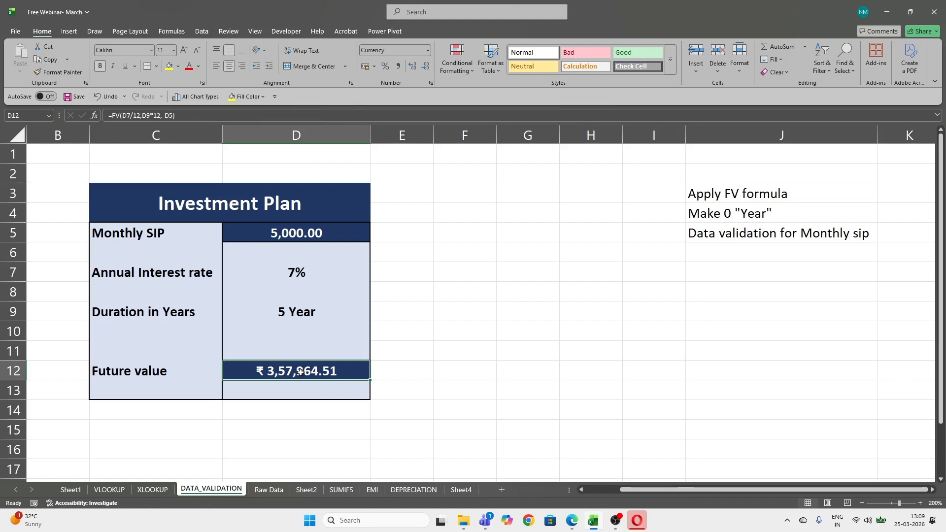
pyautogui.press('Delete')
pyautogui.click(303, 230)
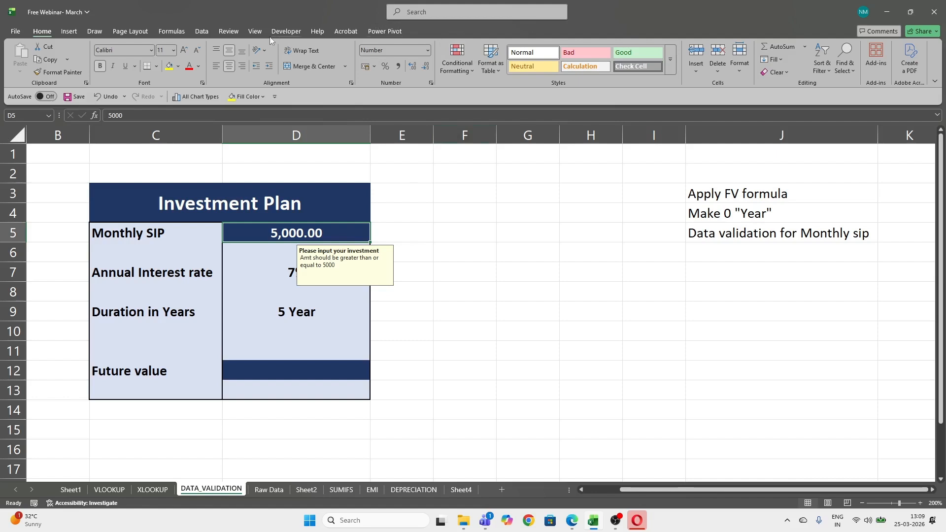
pyautogui.click(202, 32)
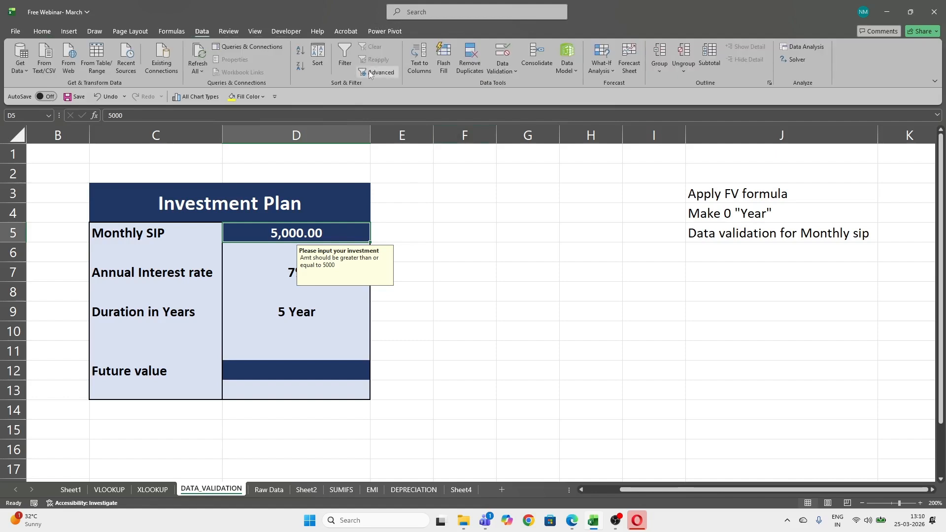
pyautogui.click(503, 66)
pyautogui.click(525, 87)
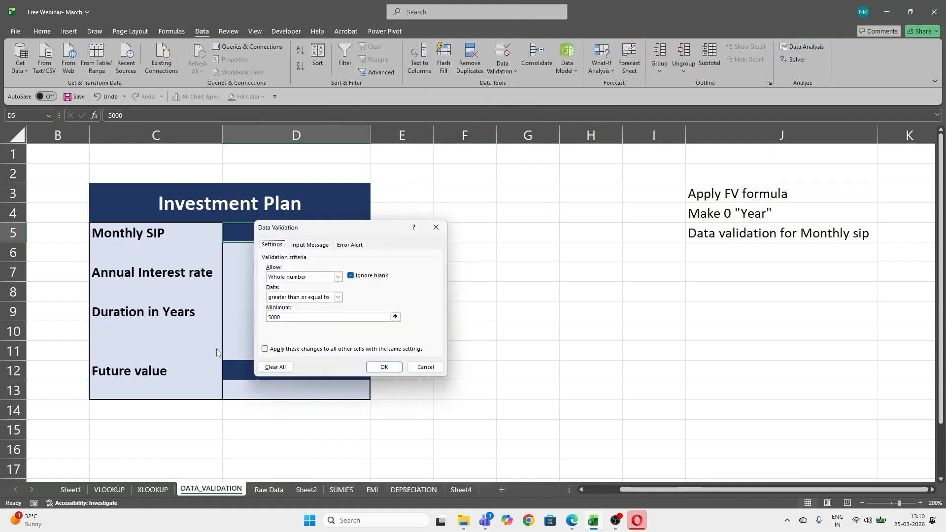
pyautogui.click(278, 367)
pyautogui.click(384, 367)
# - Examine the Investment Plan block and its Monthly SIP, Annual Interest rate and Duration in Years cells
pyautogui.click(328, 271)
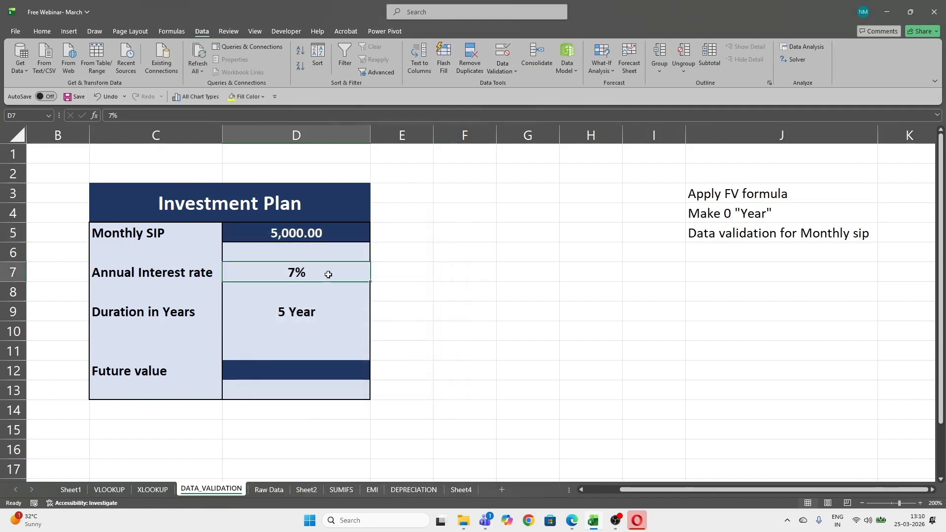
pyautogui.moveTo(119, 204); pyautogui.dragTo(300, 393)
pyautogui.click(297, 367)
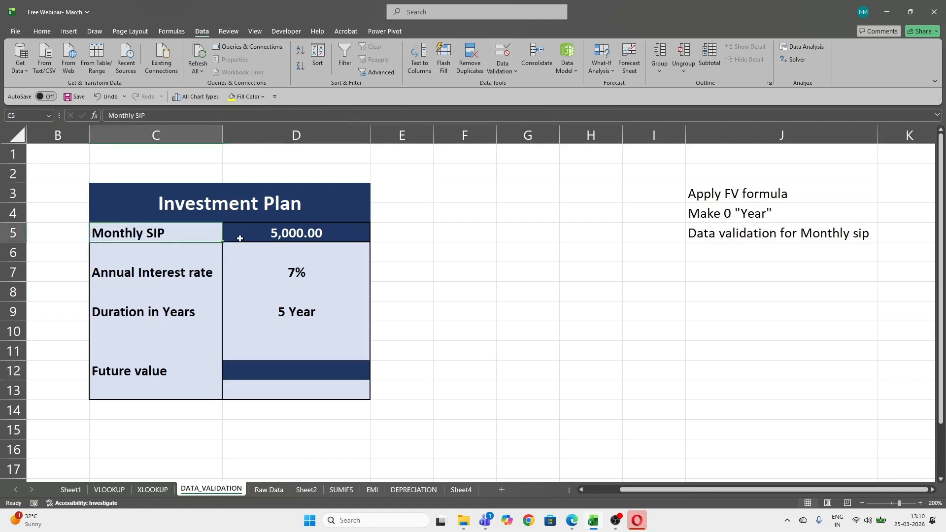
pyautogui.click(281, 237)
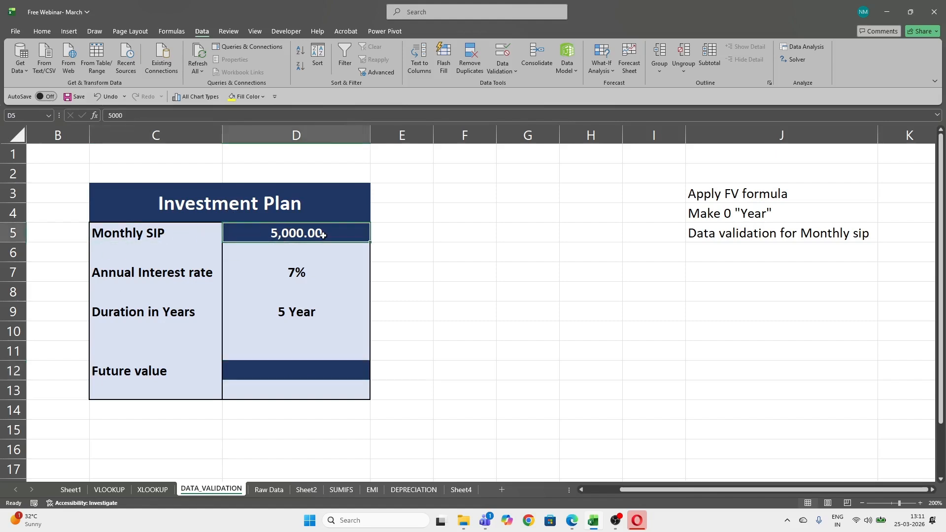
pyautogui.click(294, 276)
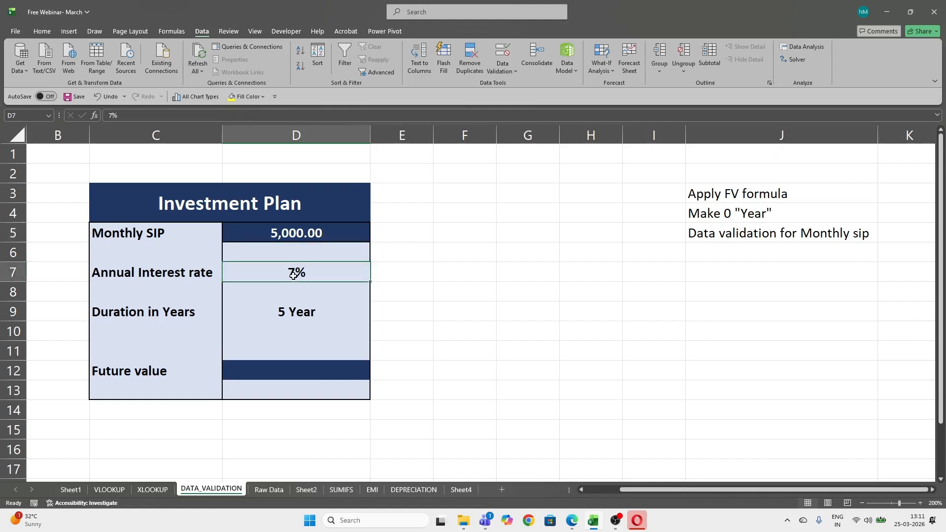
pyautogui.click(293, 320)
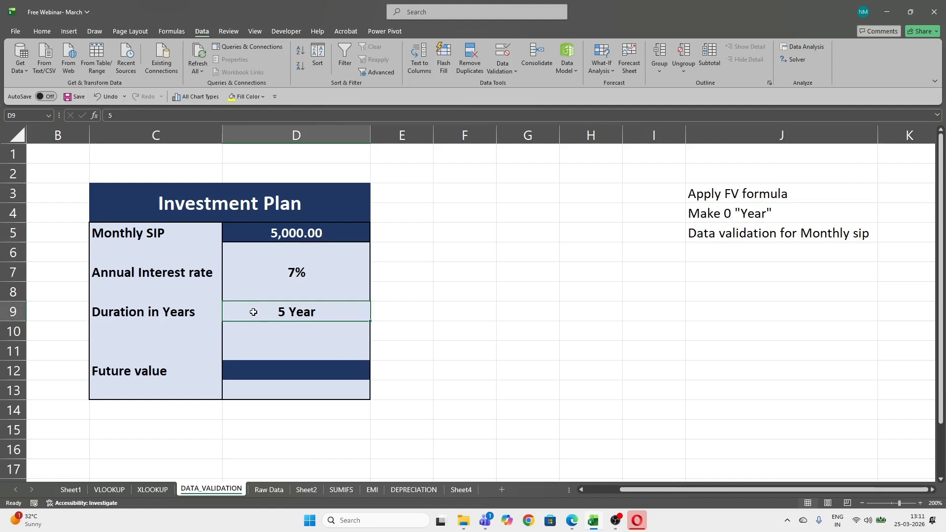
# - Start an FV formula in Future value cell D12 with the monthly rate D7/12 as its first argument
pyautogui.click(300, 372)
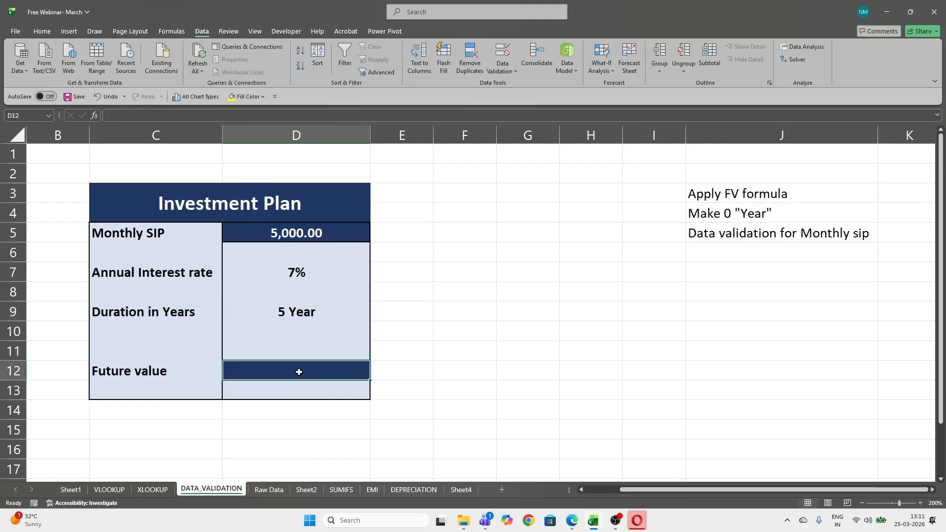
pyautogui.write('=')
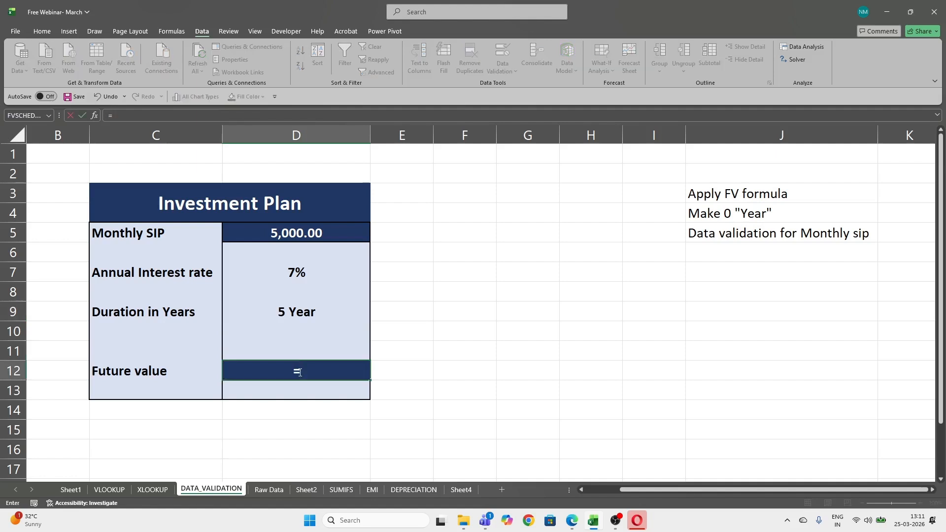
pyautogui.write('fv')
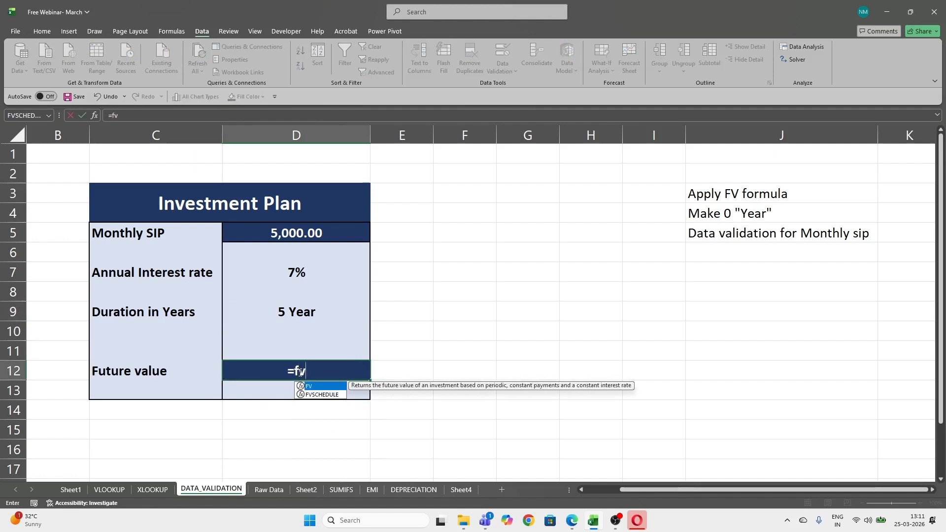
pyautogui.press('Tab')
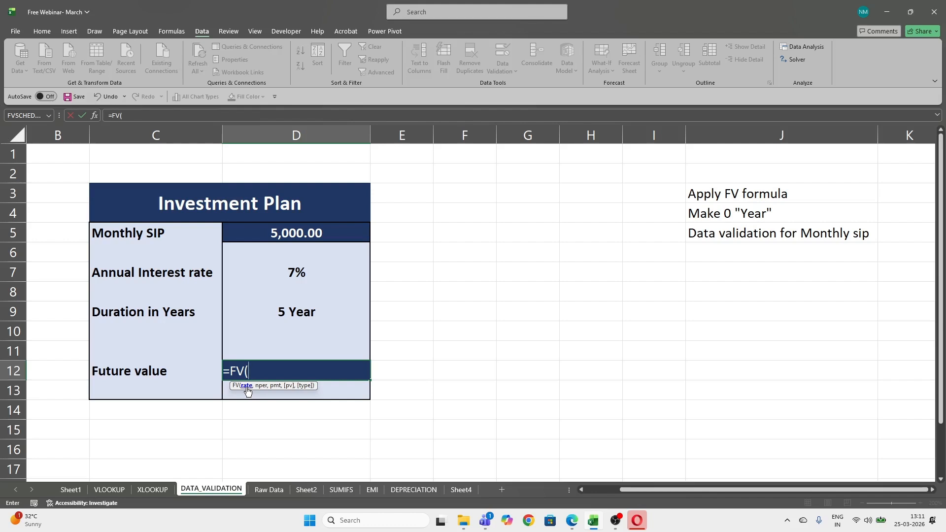
pyautogui.click(296, 273)
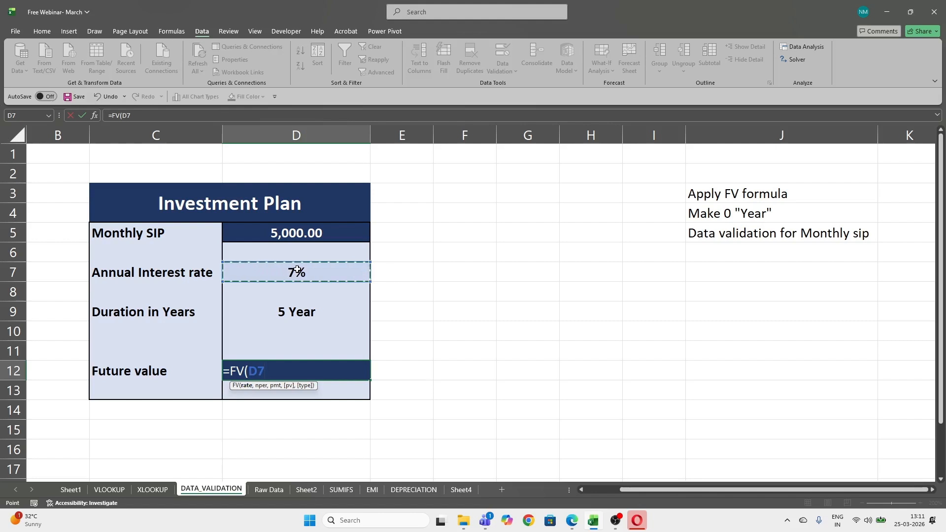
pyautogui.write('/12')
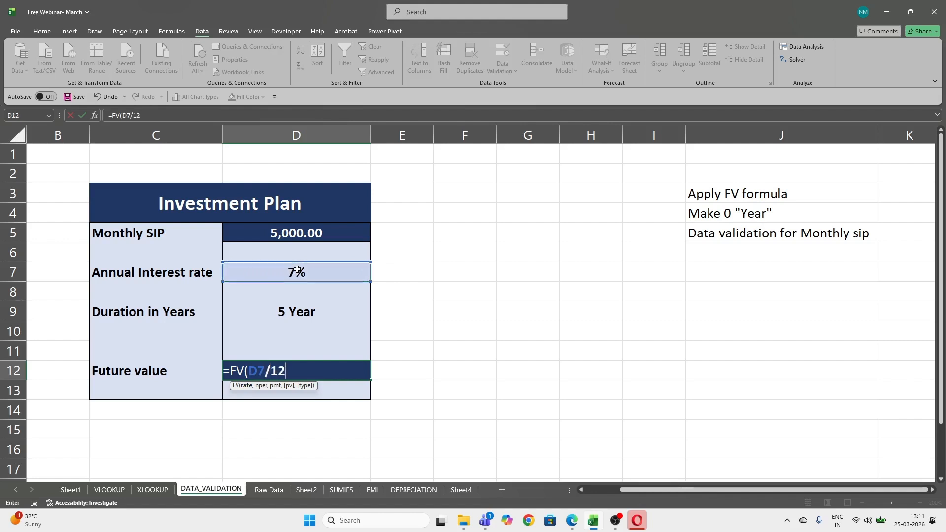
# - Complete the D12 formula with D9*12 as the number of periods and -D5 as the payment, making =FV(D7/12,D9*12,-D5)
pyautogui.write(',')
pyautogui.click(293, 312)
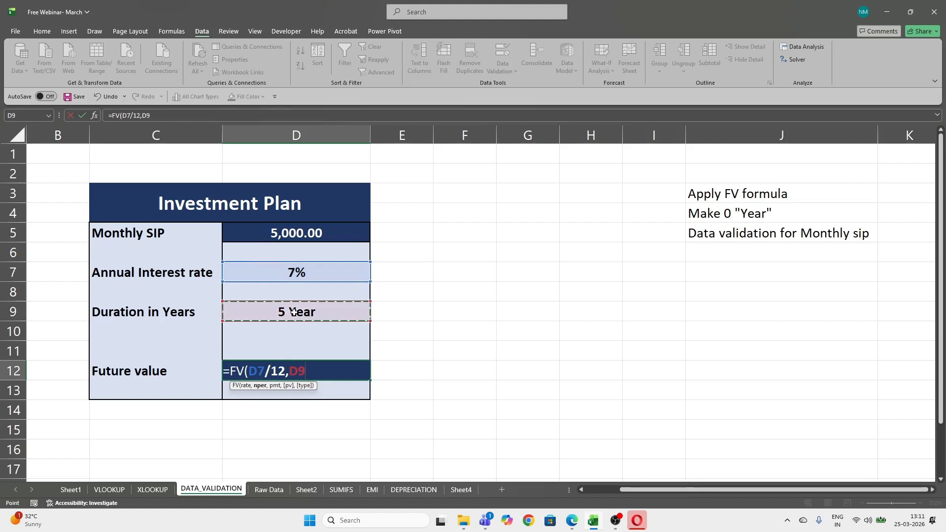
pyautogui.write('*')
pyautogui.write('12')
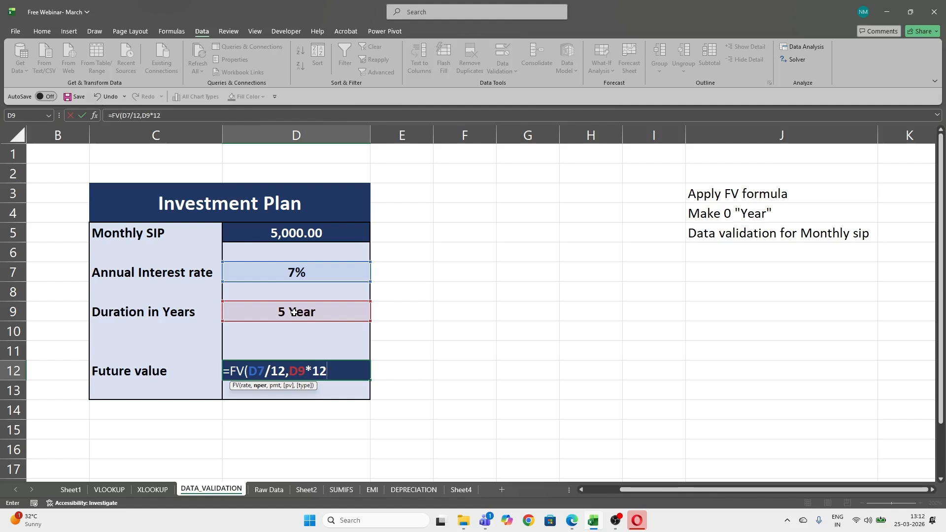
pyautogui.write(',')
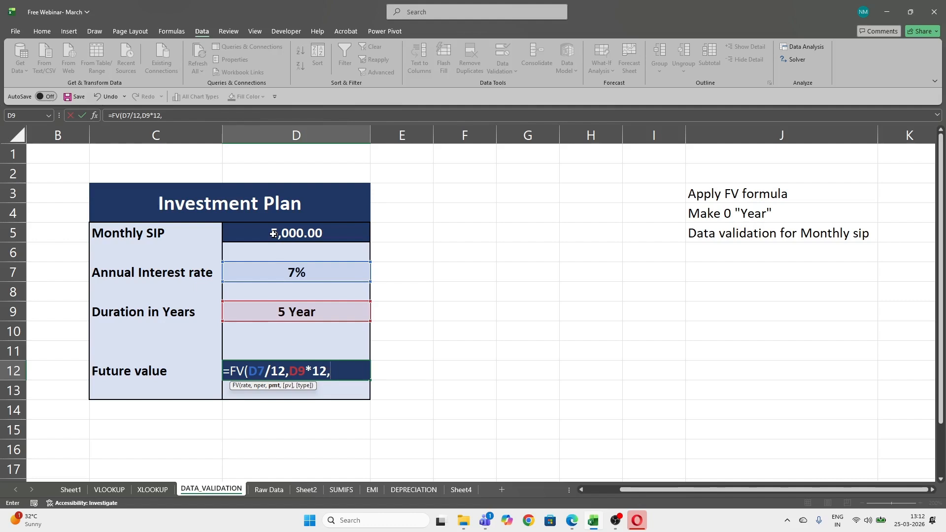
pyautogui.write('-')
pyautogui.click(300, 232)
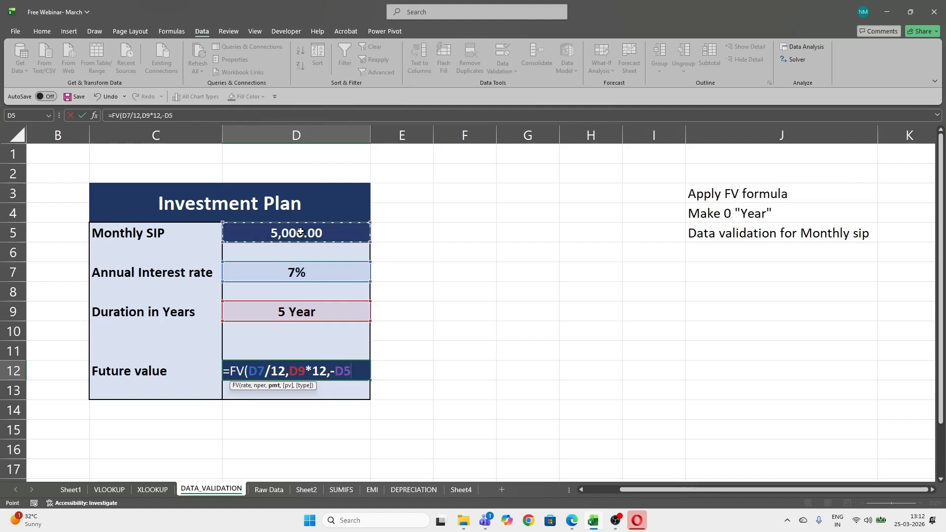
pyautogui.write(')')
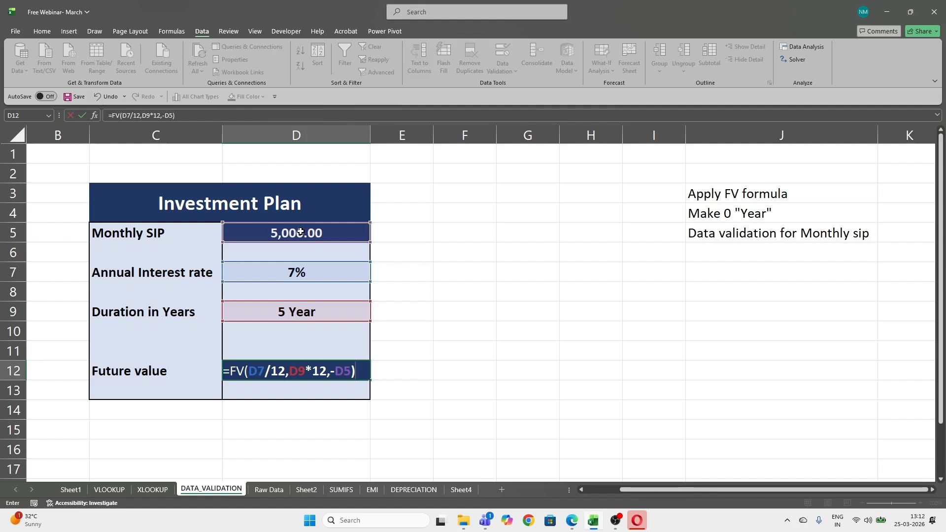
pyautogui.press('Return')
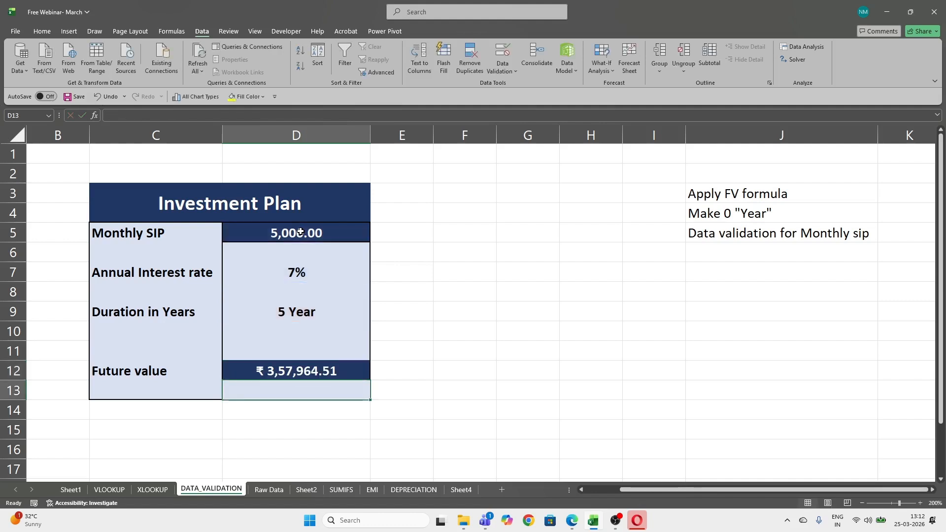
# - Review the Future value formula in D12 against the Monthly SIP, Annual Interest rate and Duration in Years cells
pyautogui.click(294, 372)
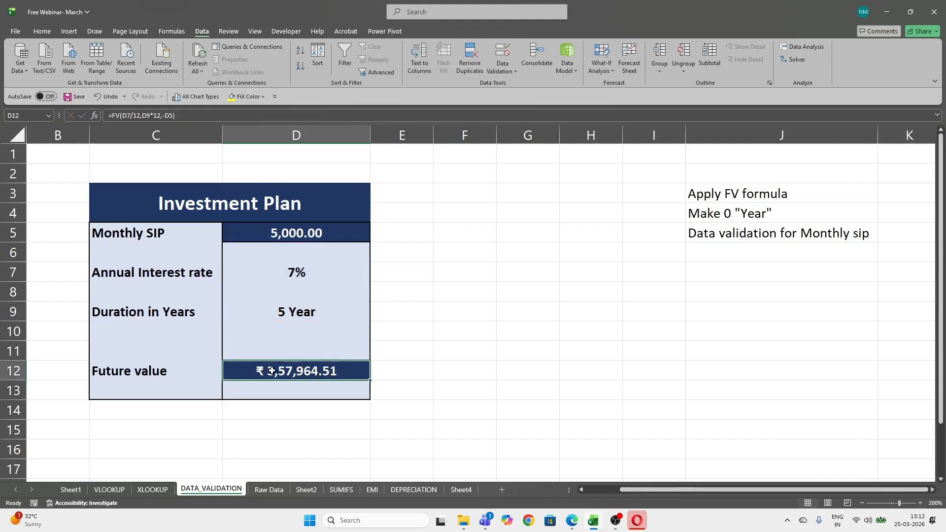
pyautogui.click(310, 233)
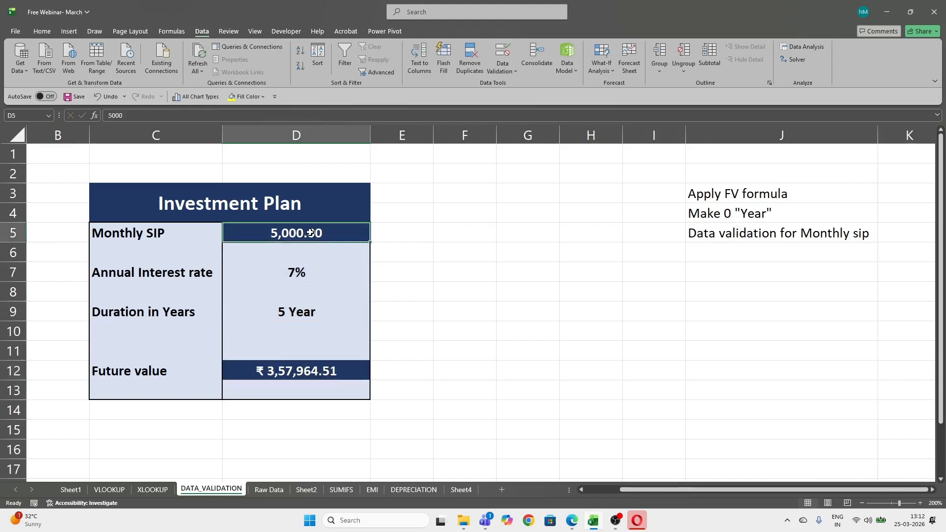
pyautogui.click(326, 266)
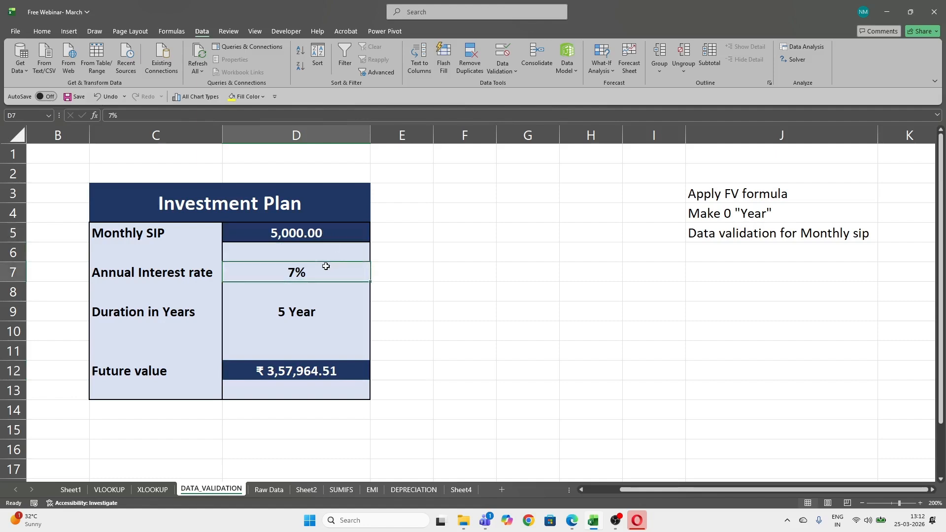
pyautogui.click(315, 314)
pyautogui.click(280, 376)
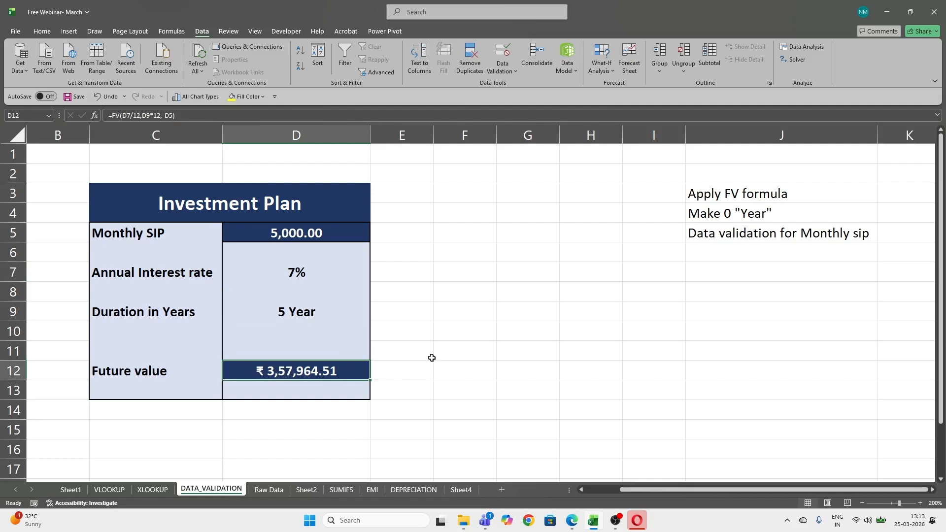
# - Minimize the workbook, maximize the Teams meeting window and open the meeting chat
pyautogui.click(889, 12)
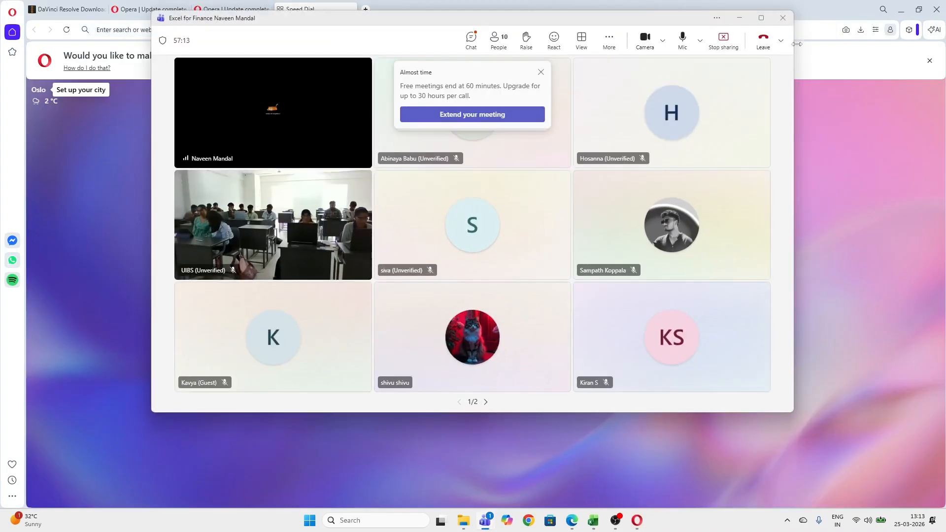
pyautogui.click(761, 18)
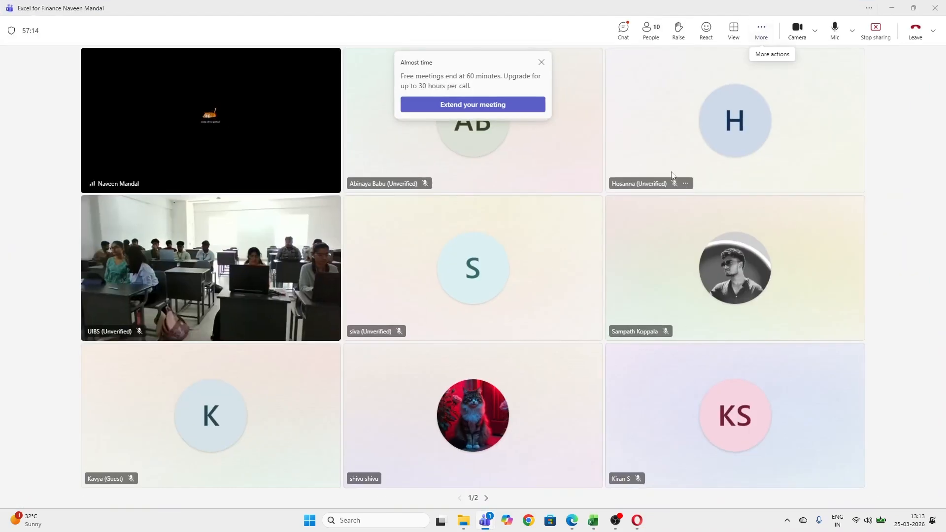
pyautogui.click(477, 141)
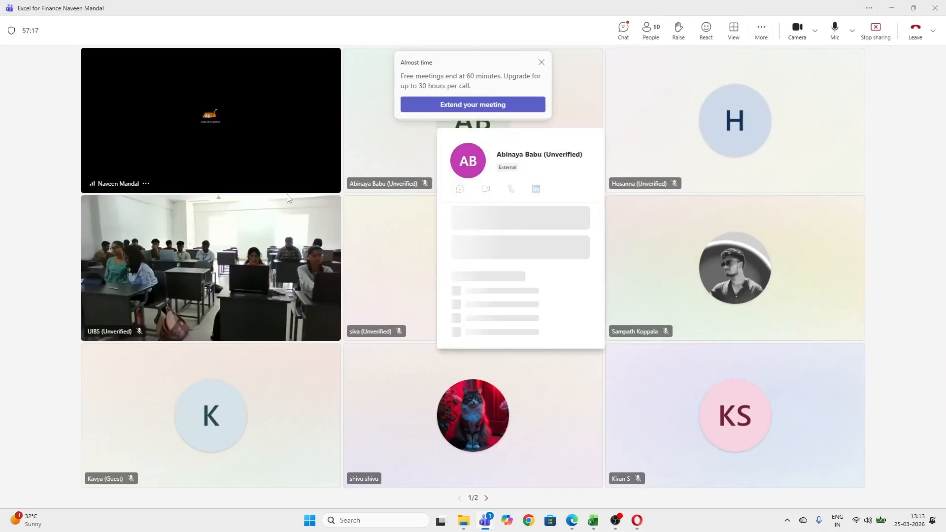
pyautogui.click(651, 134)
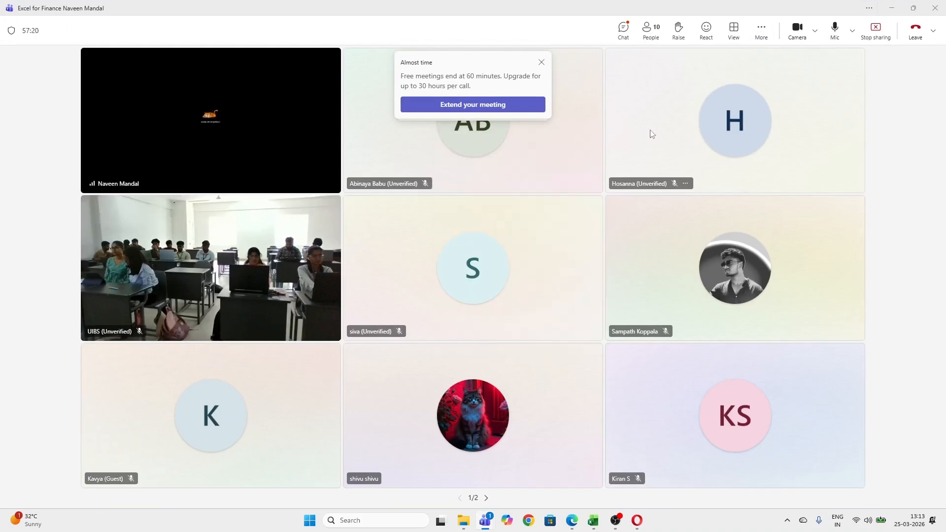
pyautogui.click(621, 37)
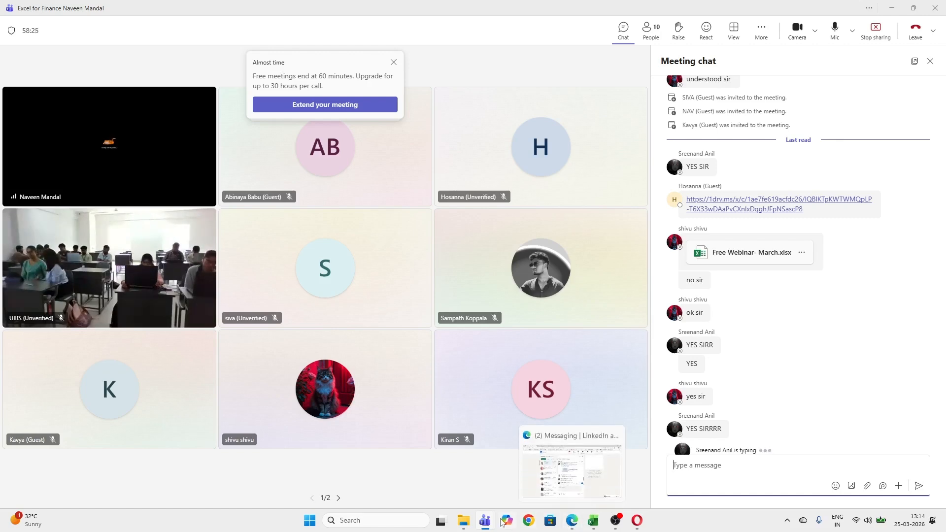
# - Open the My_QR_Code_1-1024 image from the Downloads folder in File Explorer
pyautogui.click(464, 521)
pyautogui.click(122, 199)
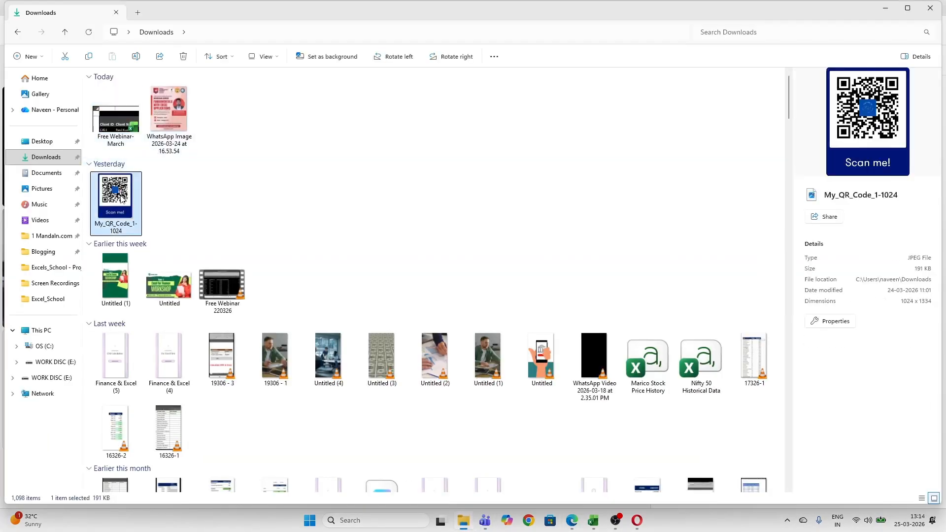
pyautogui.doubleClick(122, 198)
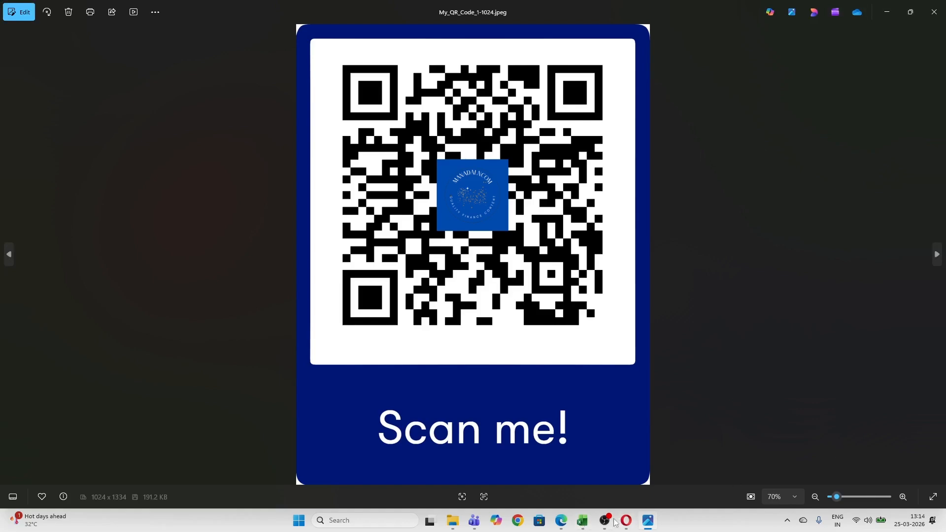
# - Check the Teams meeting window, then minimize it to show the QR code image to the attendees
pyautogui.click(561, 521)
pyautogui.click(889, 9)
pyautogui.moveTo(474, 520)
pyautogui.click(522, 492)
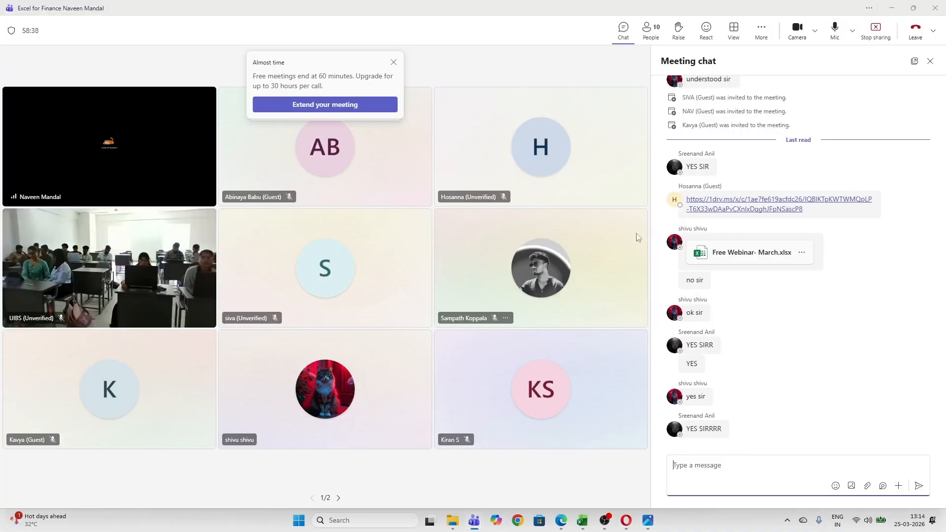
pyautogui.click(889, 15)
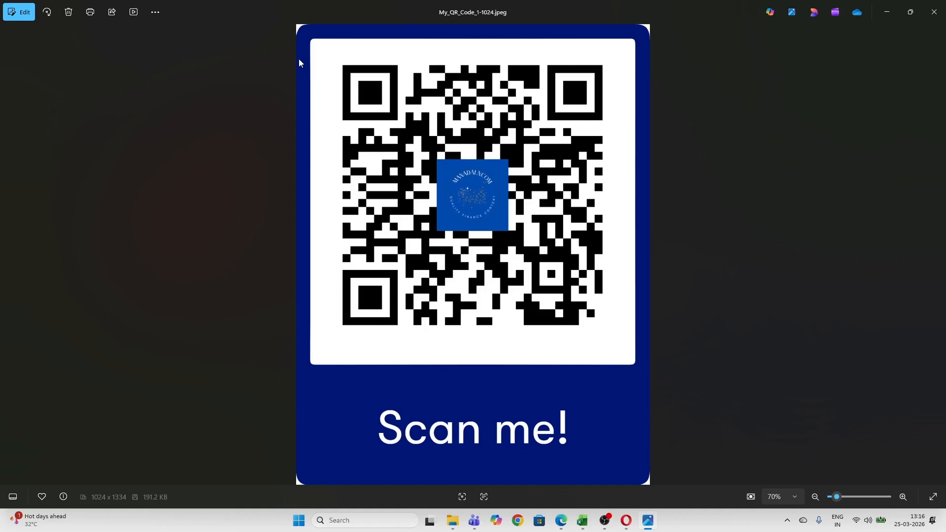
# - Return to the Teams meeting chat, attach My_QR_Code_1-1024 from this device's Downloads folder and send it
pyautogui.click(920, 200)
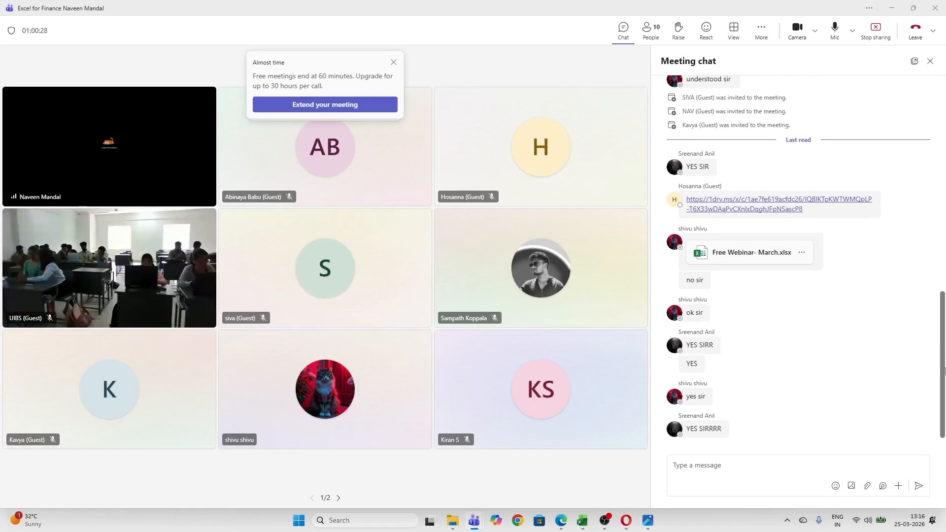
pyautogui.click(716, 472)
pyautogui.click(868, 486)
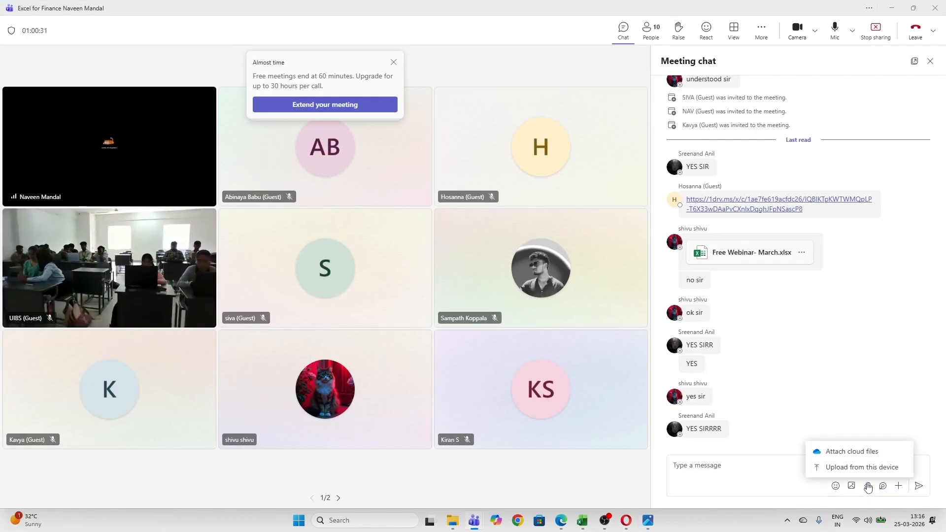
pyautogui.click(855, 468)
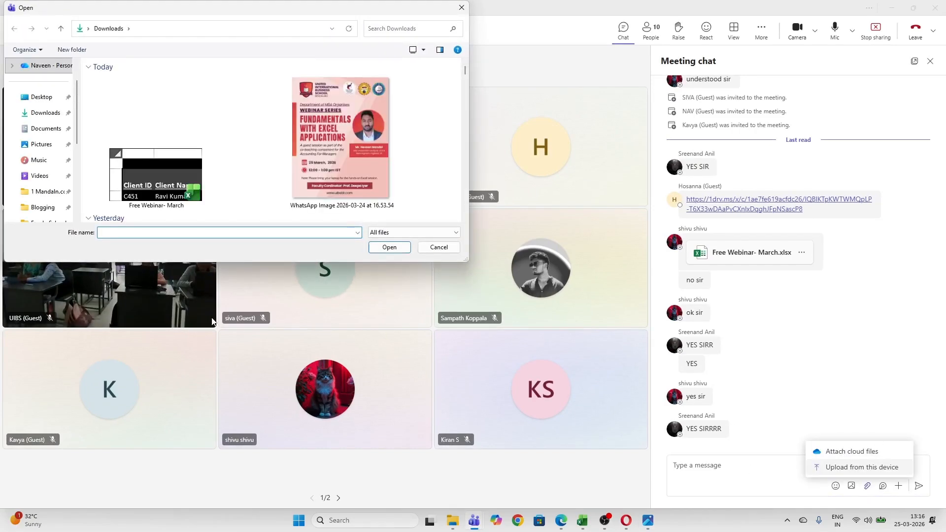
pyautogui.scroll(-3, 173, 192)
pyautogui.click(163, 153)
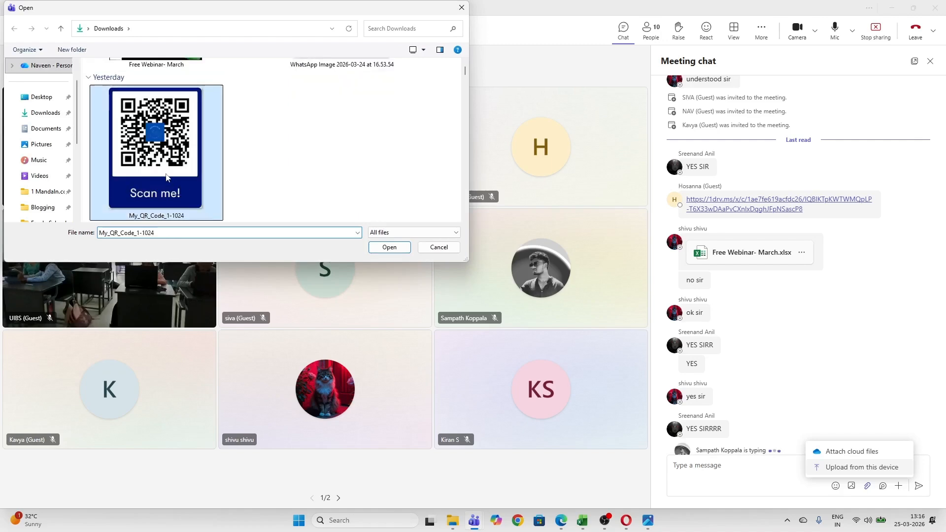
pyautogui.click(390, 247)
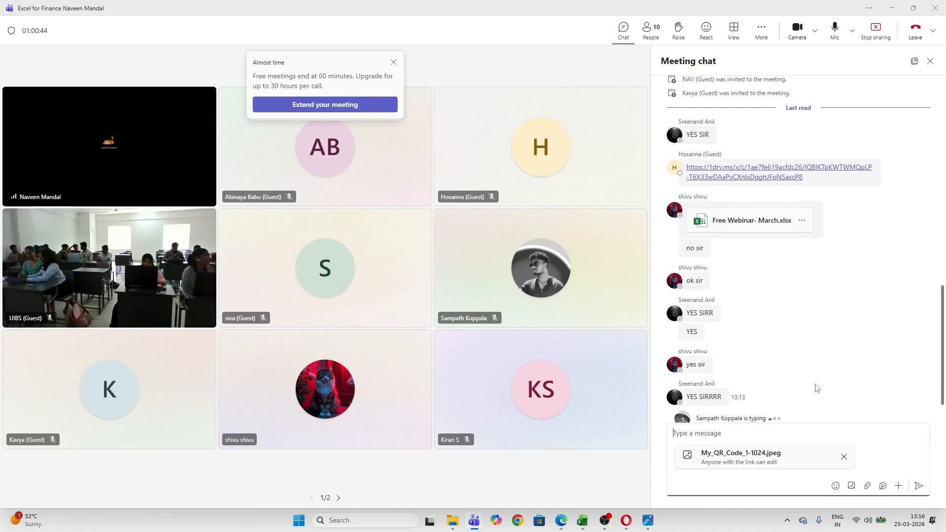
pyautogui.click(919, 486)
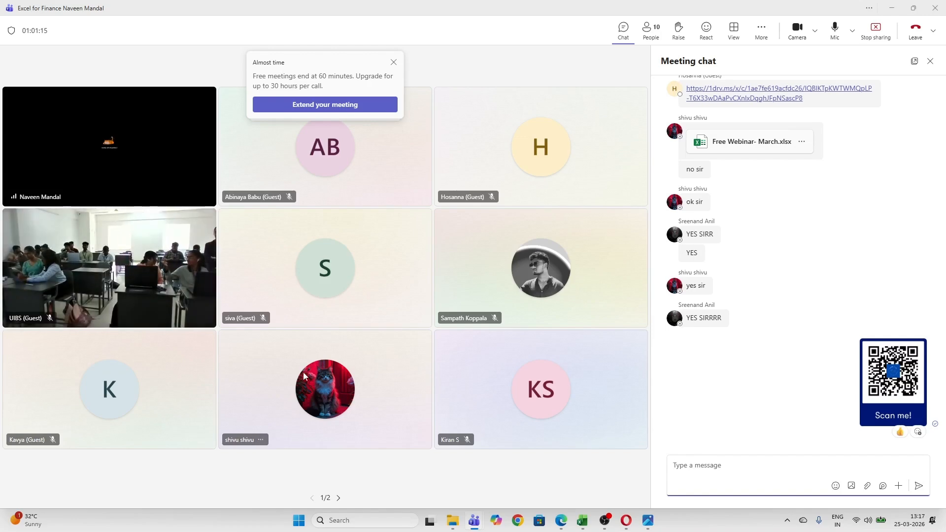
pyautogui.moveTo(304, 373)
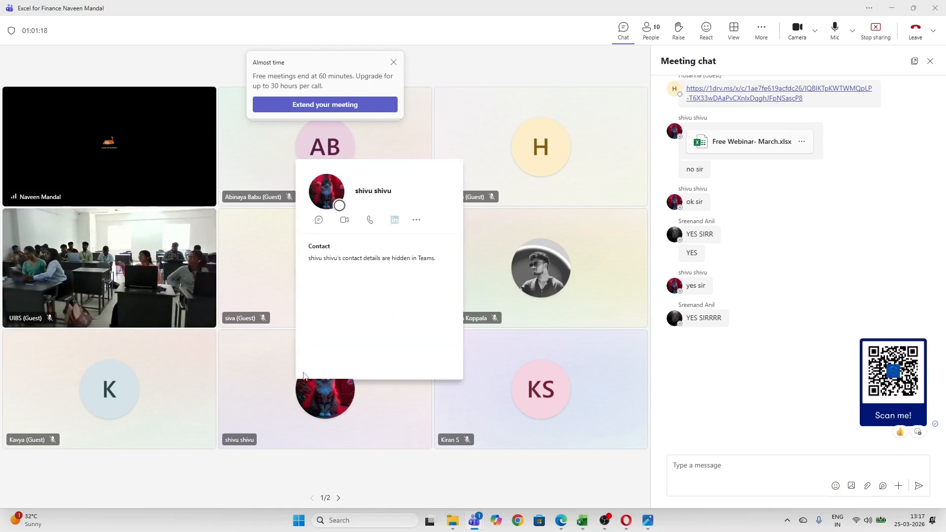